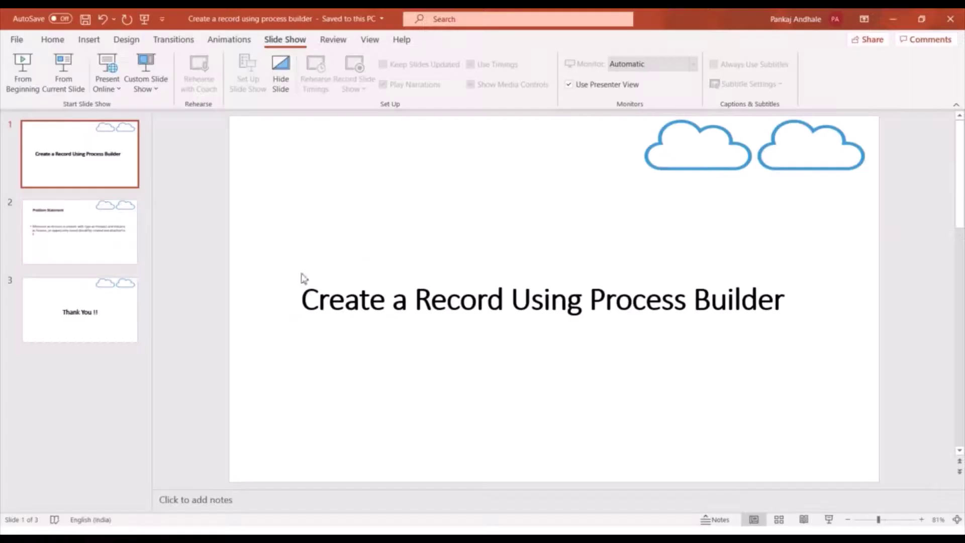
- Back in Salesforce Setup, search Quick Find for 'process' to find Process Builder
{"action": "key", "text": "alt+Tab"}
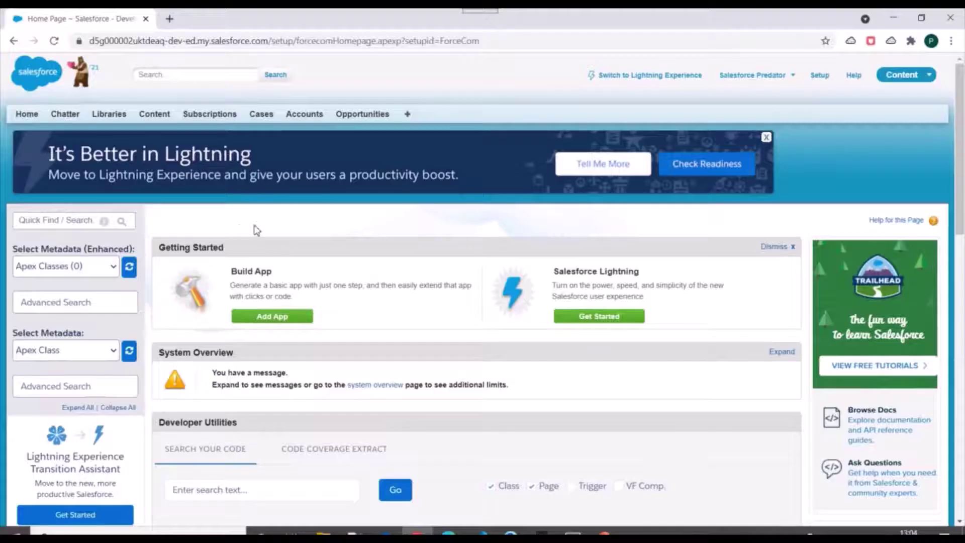
{"action": "scroll", "coordinate": [68, 218], "scroll_direction": "down", "scroll_amount": 1}
{"action": "scroll", "coordinate": [61, 219], "scroll_direction": "up", "scroll_amount": 1}
{"action": "left_click", "coordinate": [59, 219]}
{"action": "type", "text": "p"}
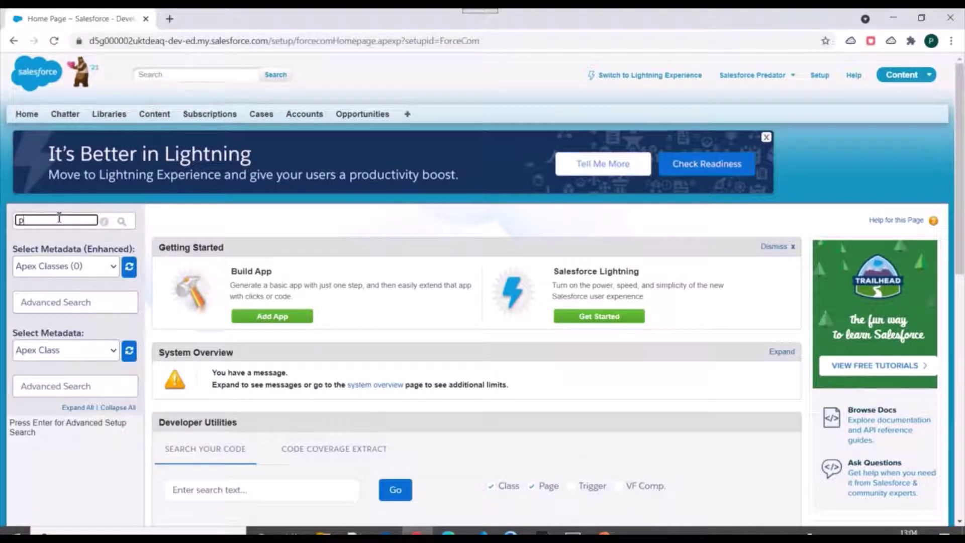
{"action": "type", "text": "rcoessoce"}
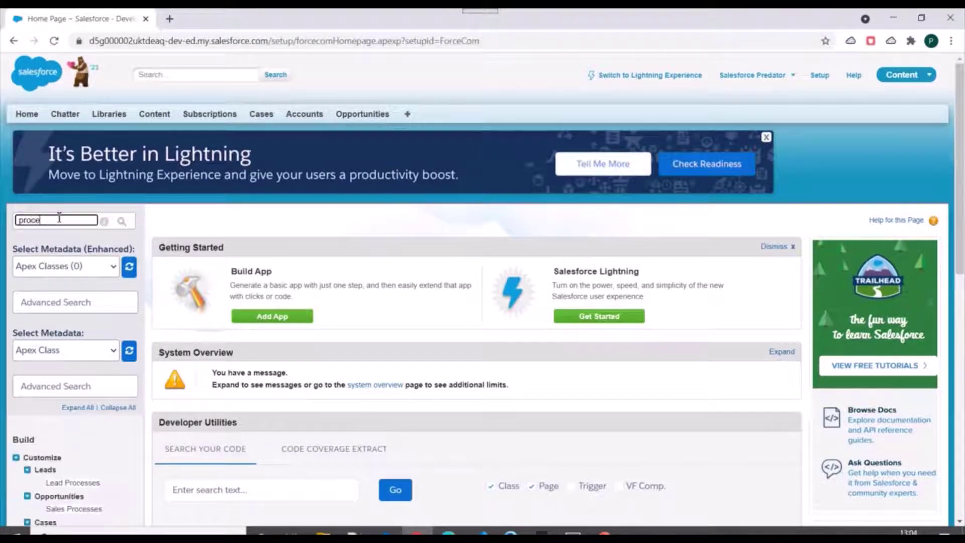
{"action": "type", "text": "ss"}
{"action": "scroll", "coordinate": [108, 367], "scroll_direction": "down", "scroll_amount": 3}
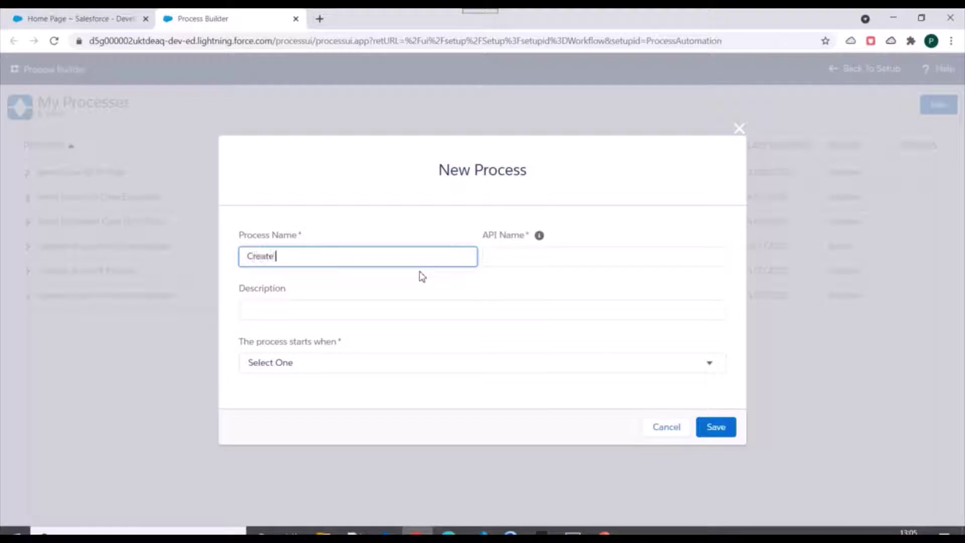
- Name the process 'Create Opp on Account Creation', trigger it when a record changes, and save
{"action": "type", "text": "Account Create"}
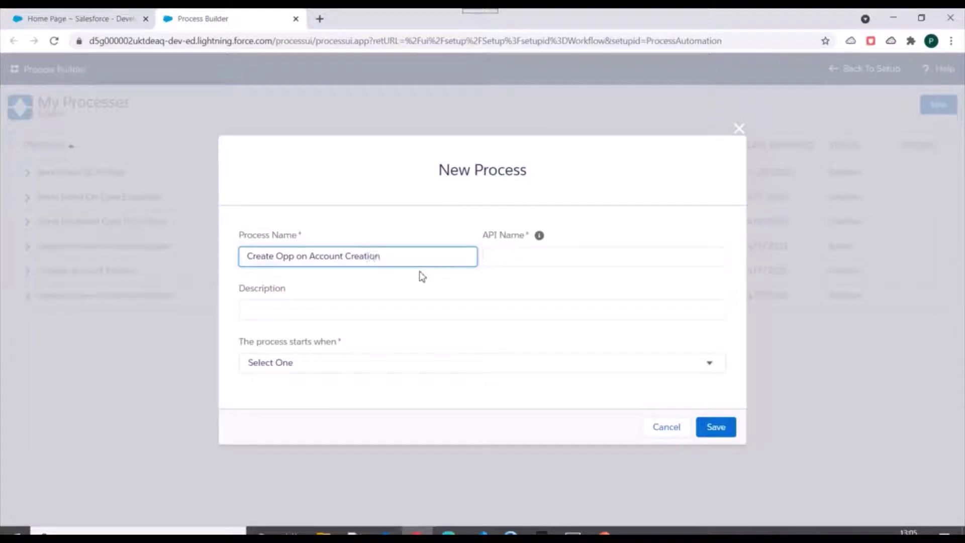
{"action": "key", "text": "Tab"}
{"action": "left_click", "coordinate": [329, 368]}
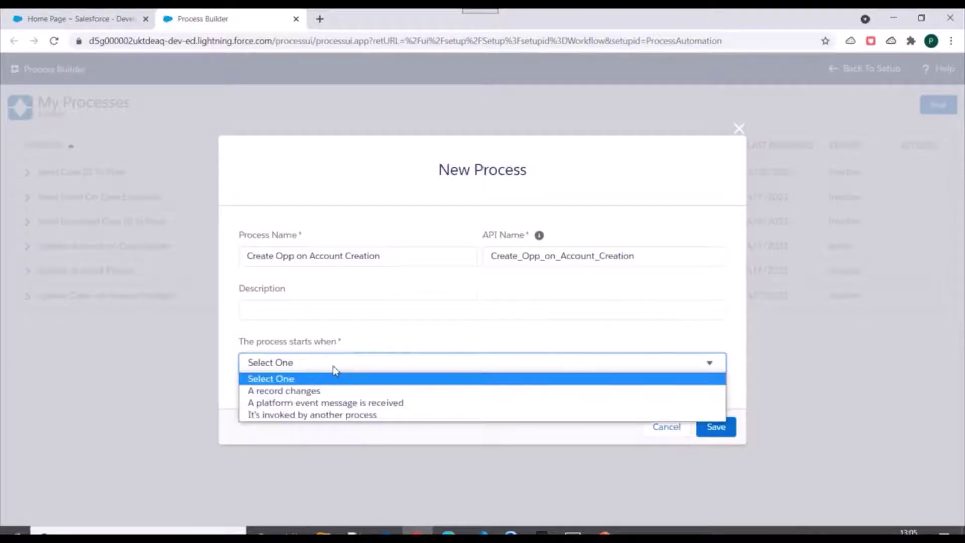
{"action": "left_click", "coordinate": [299, 392]}
{"action": "left_click", "coordinate": [716, 427]}
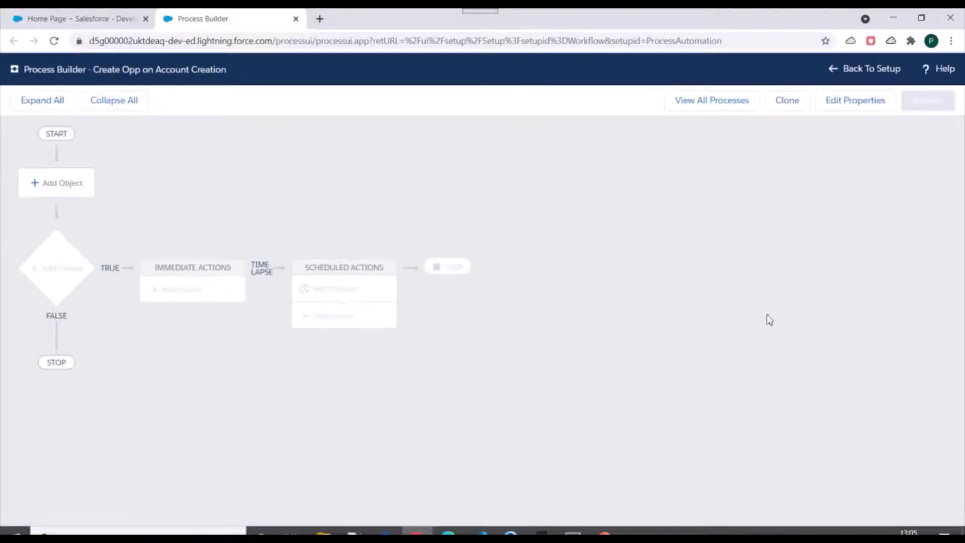
- Set Account as the process object, starting only when a record is created, and save
{"action": "left_click", "coordinate": [33, 190]}
{"action": "left_click", "coordinate": [556, 197]}
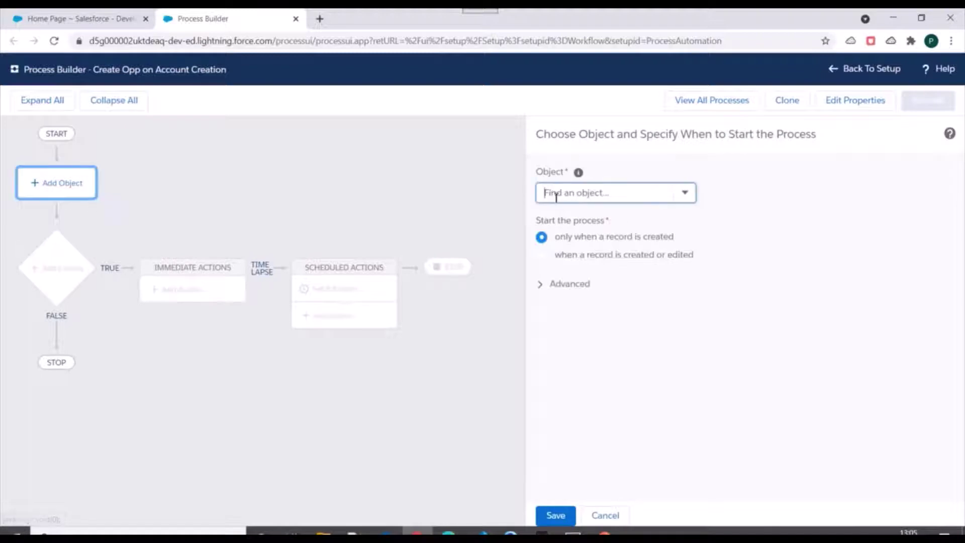
{"action": "type", "text": "accou"}
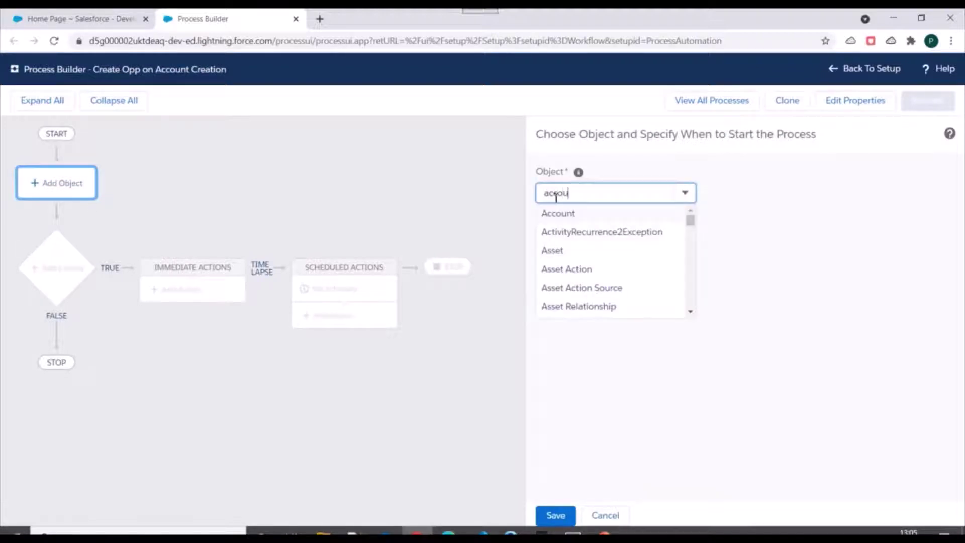
{"action": "type", "text": "nt"}
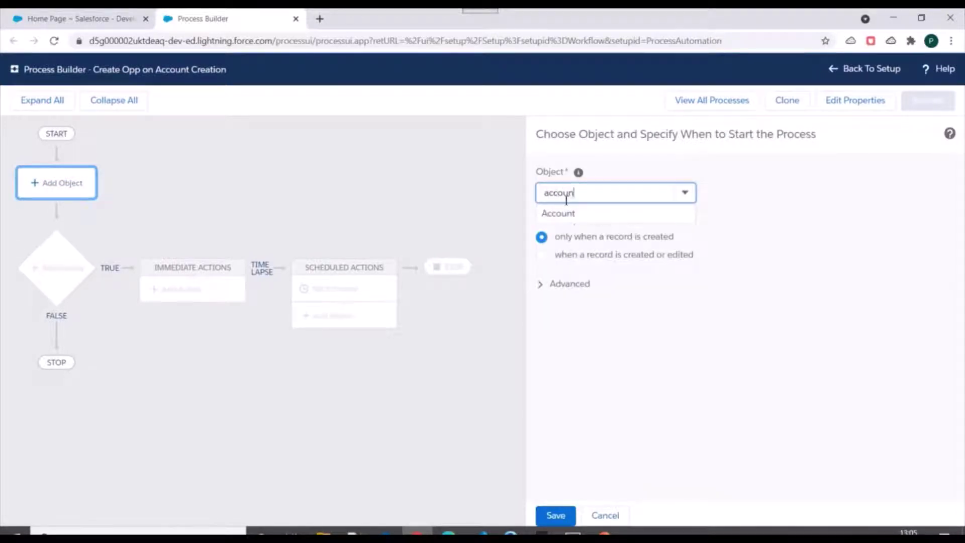
{"action": "left_click", "coordinate": [568, 213]}
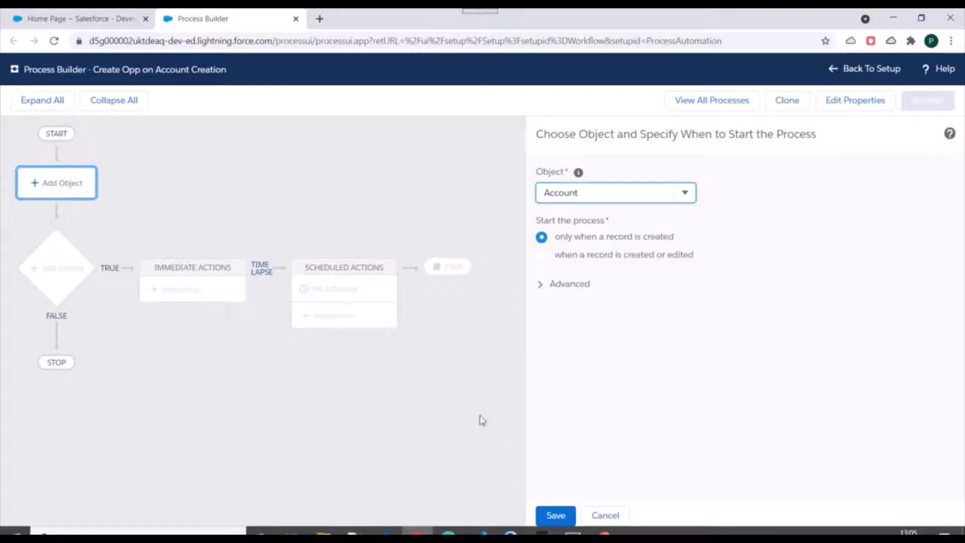
{"action": "left_click", "coordinate": [562, 518]}
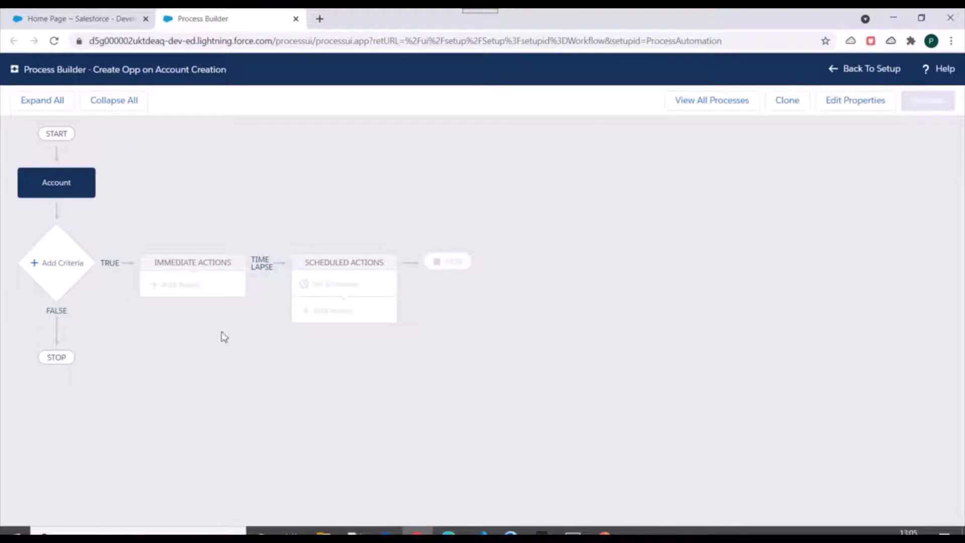
- Begin a criteria node, then open Account Fields from a Setup 'account' search in a new tab
{"action": "left_click", "coordinate": [52, 264]}
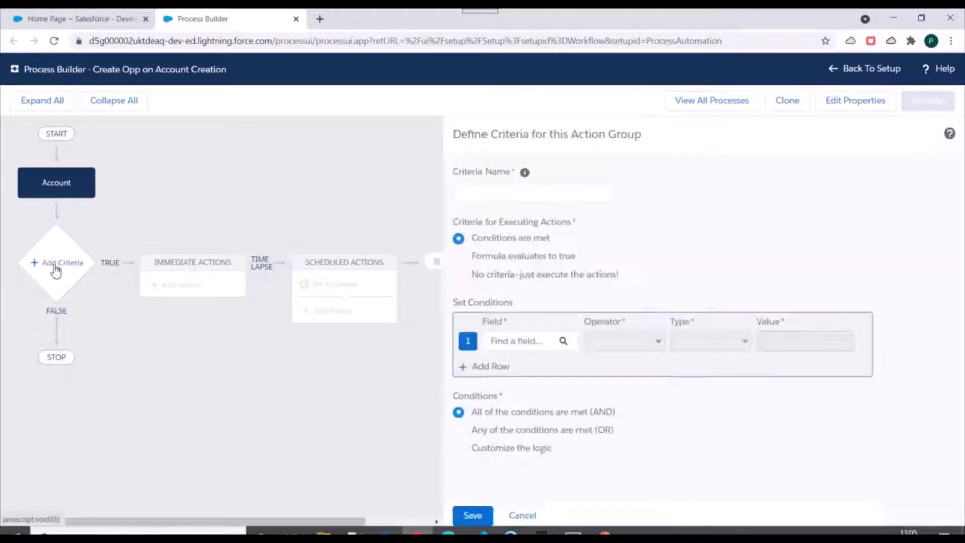
{"action": "left_click", "coordinate": [75, 18]}
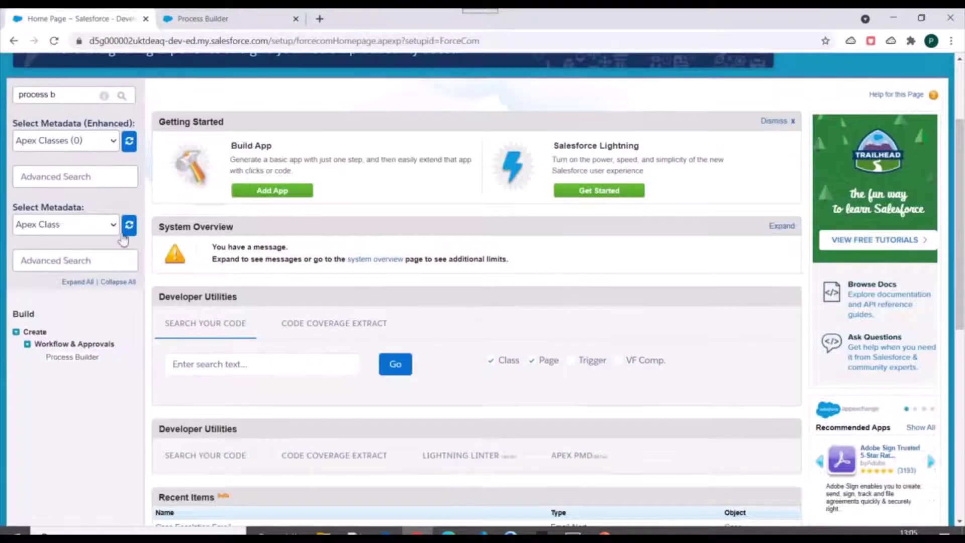
{"action": "triple_click", "coordinate": [72, 226]}
{"action": "type", "text": "acccount"}
{"action": "scroll", "coordinate": [30, 302], "scroll_direction": "down", "scroll_amount": 4}
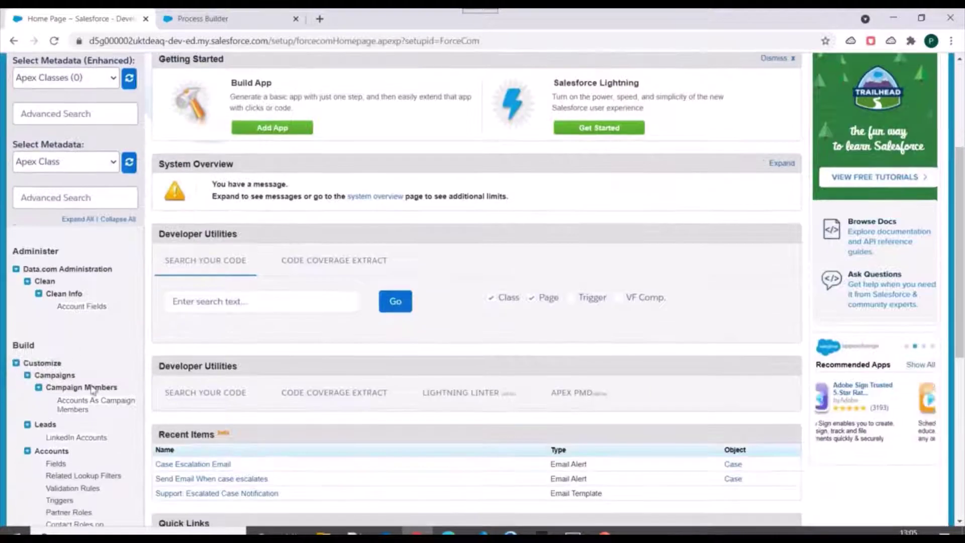
{"action": "middle_click", "coordinate": [57, 464]}
- Reorder the tabs and locate the Type field on Account Fields, opening its details separately
{"action": "left_click", "coordinate": [201, 18]}
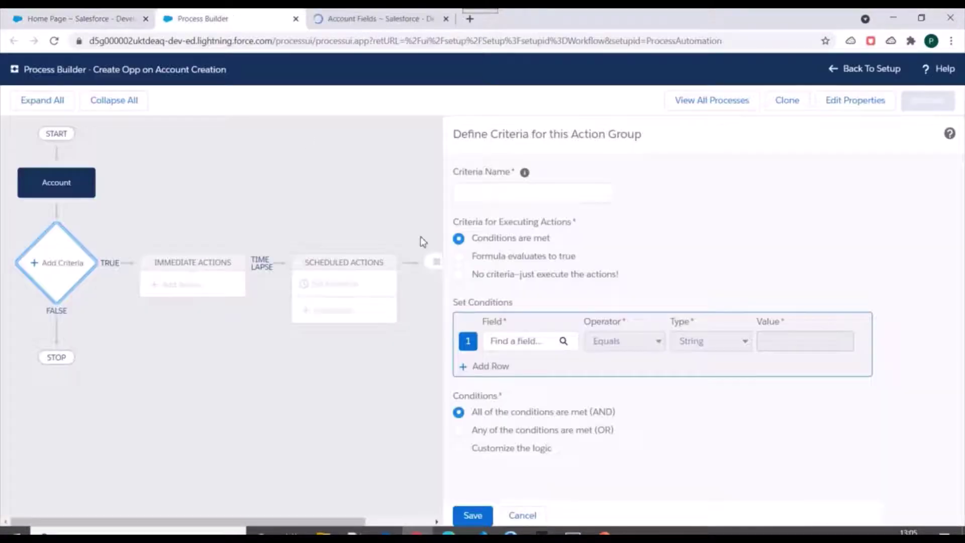
{"action": "left_click_drag", "start_coordinate": [358, 19], "coordinate": [253, 14]}
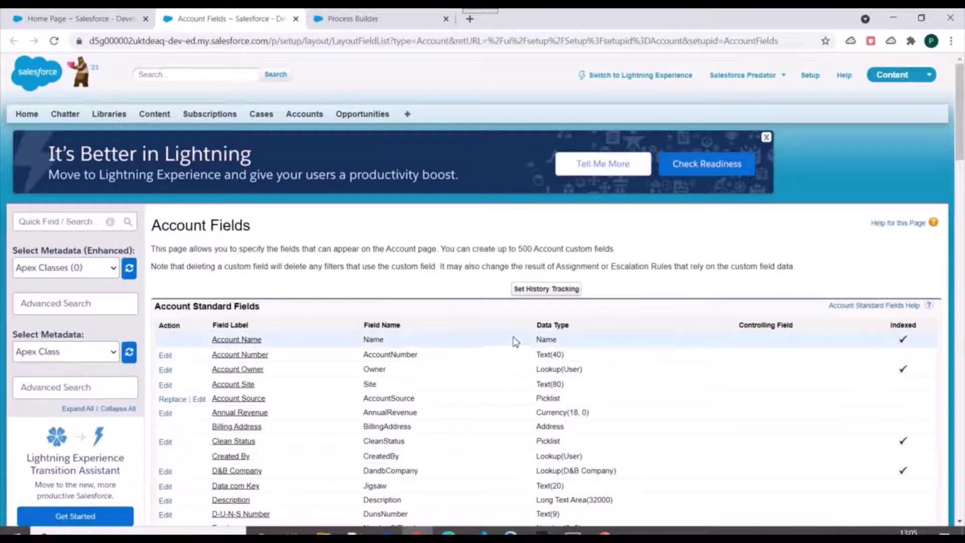
{"action": "key", "text": "ctrl+f"}
{"action": "type", "text": "type"}
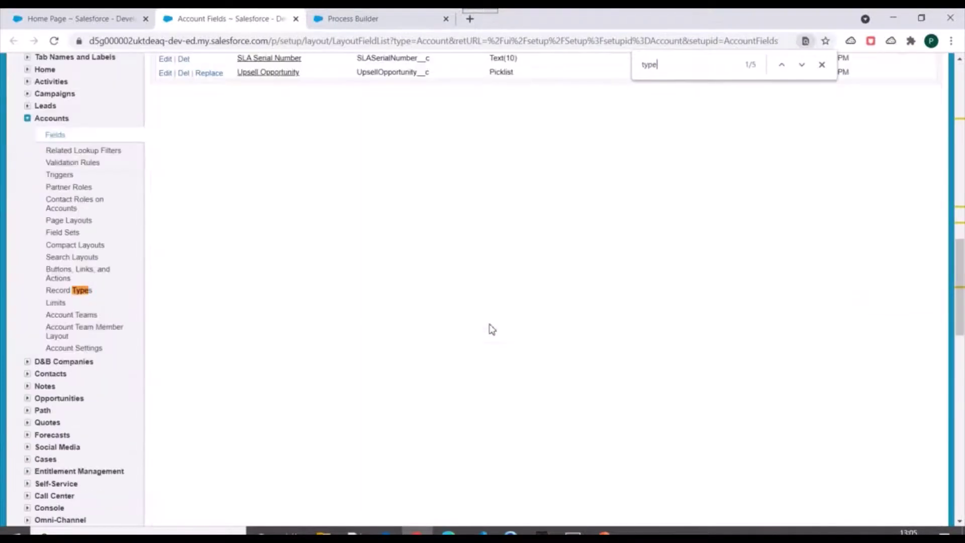
{"action": "scroll", "coordinate": [498, 332], "scroll_direction": "up", "scroll_amount": 15}
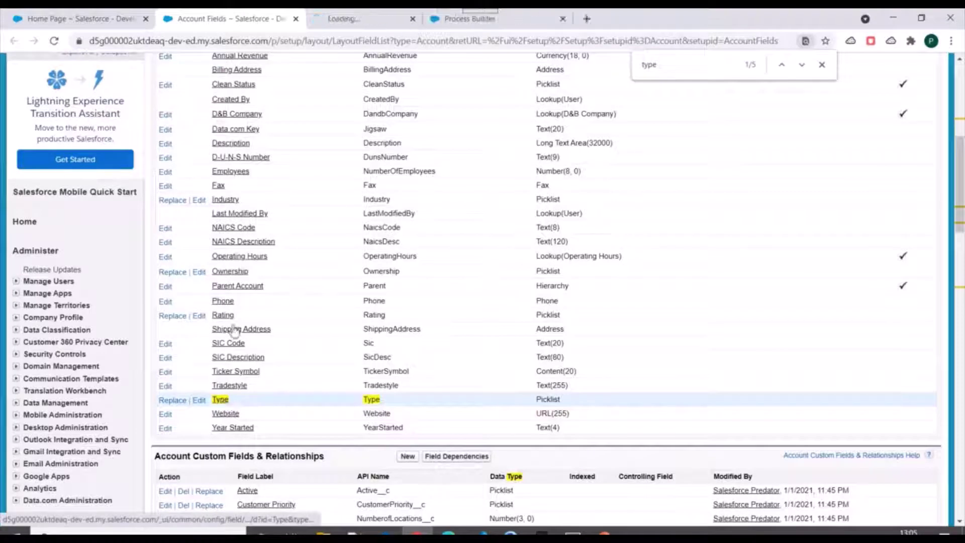
{"action": "middle_click", "coordinate": [220, 400]}
- Add the first condition: Account Type equals Prospect
{"action": "left_click", "coordinate": [532, 15]}
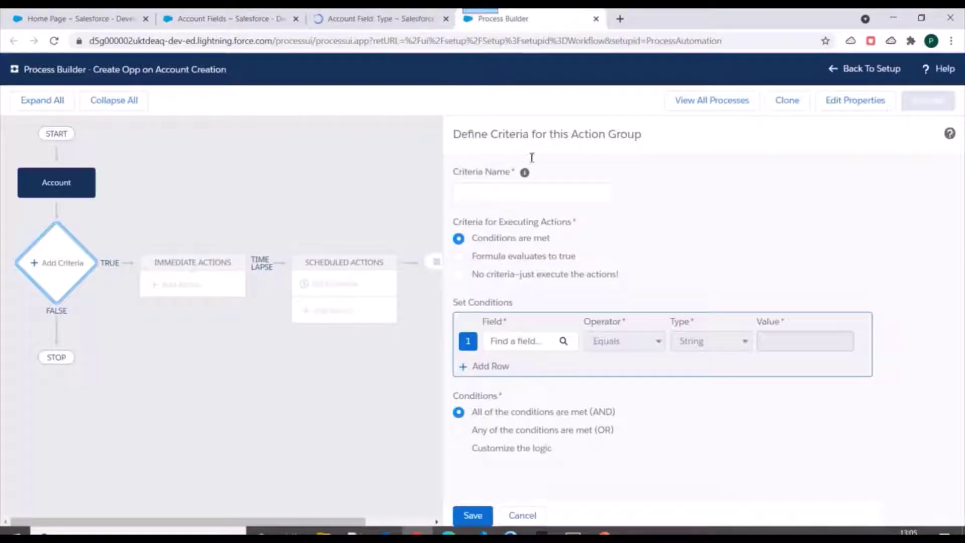
{"action": "left_click", "coordinate": [521, 342]}
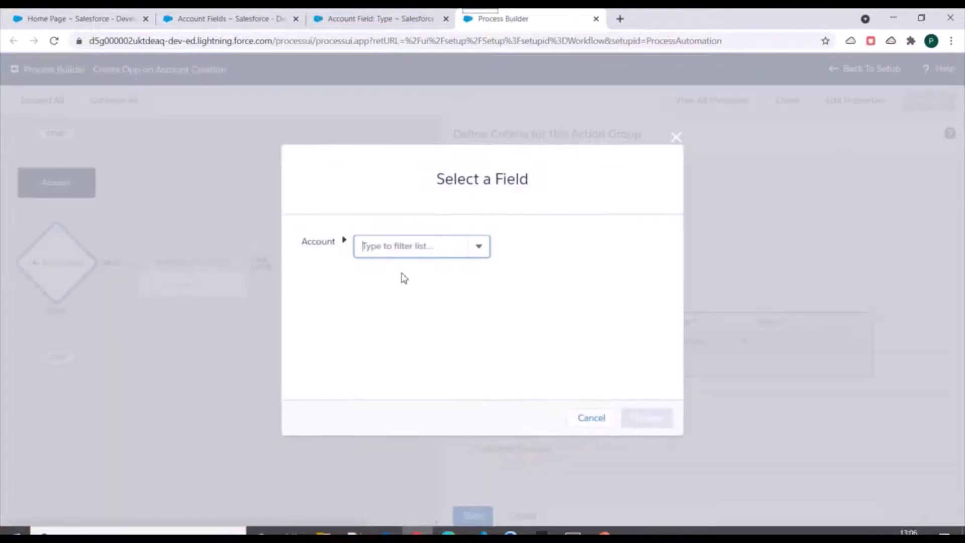
{"action": "type", "text": "type"}
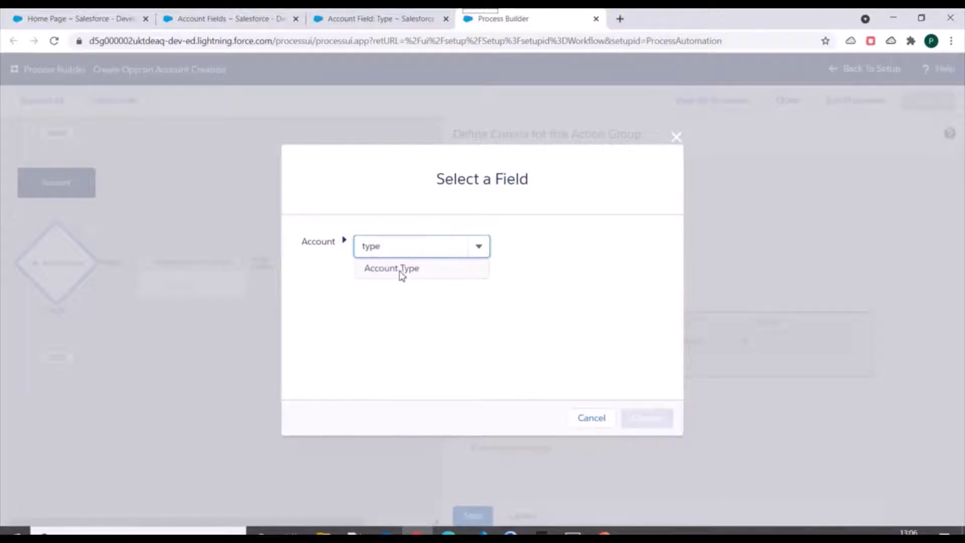
{"action": "left_click", "coordinate": [393, 270]}
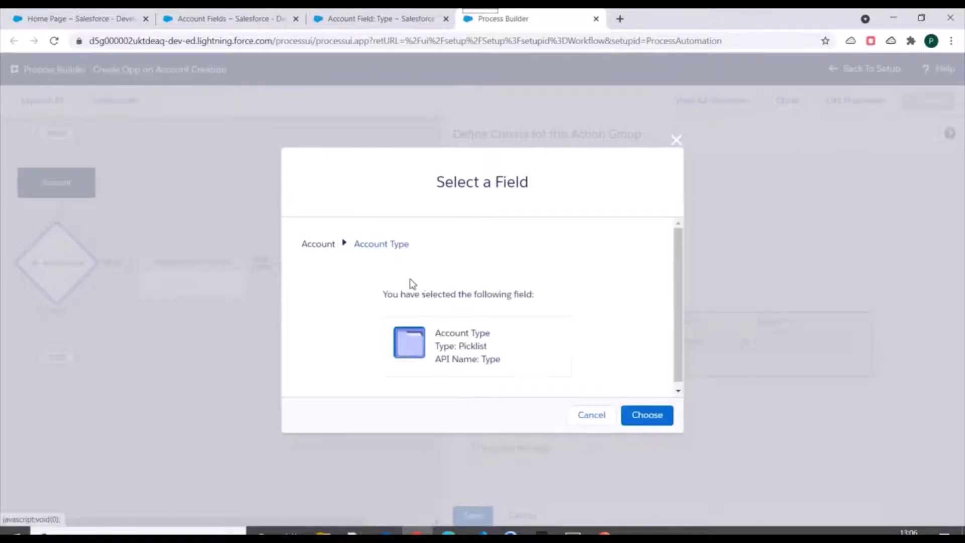
{"action": "left_click", "coordinate": [656, 417]}
{"action": "left_click", "coordinate": [783, 347]}
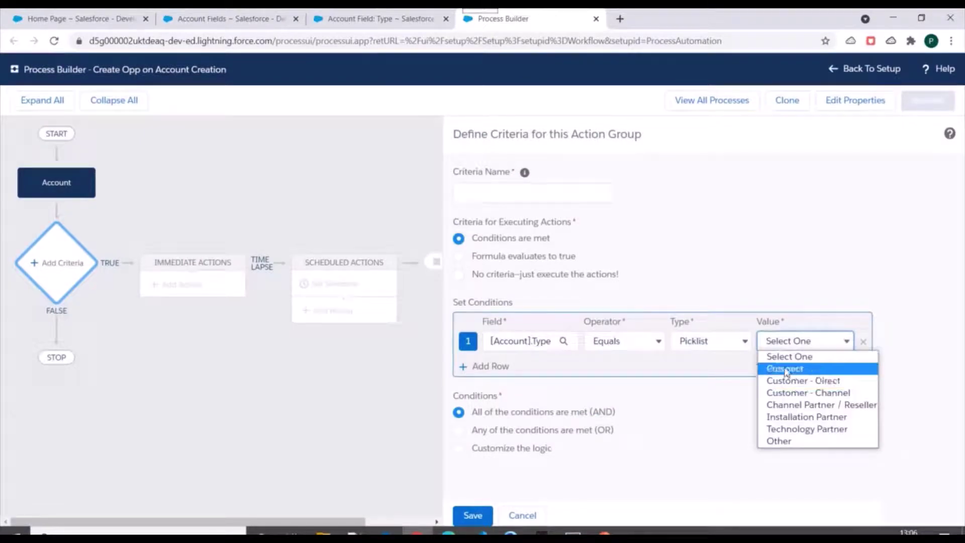
{"action": "left_click", "coordinate": [787, 372]}
- Add a second condition: Industry equals Finance
{"action": "left_click", "coordinate": [486, 372]}
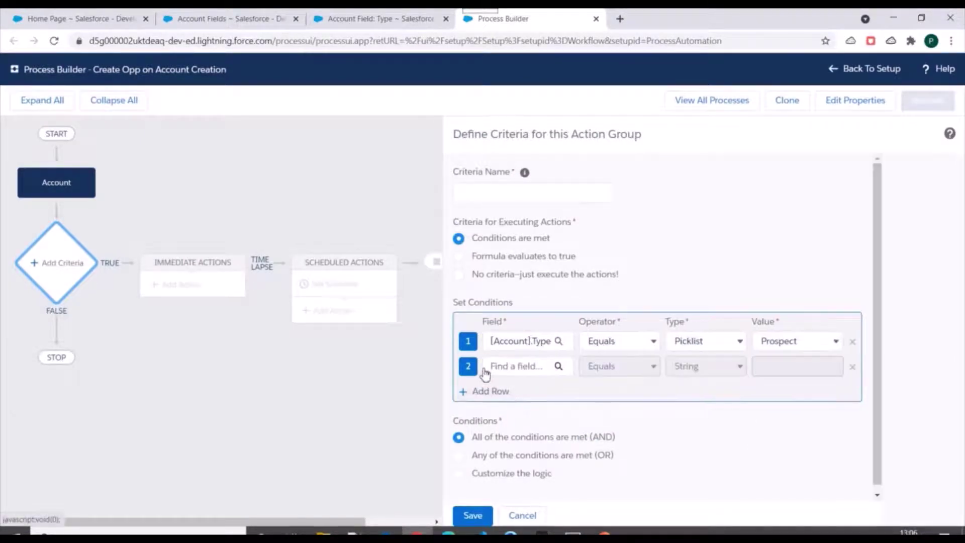
{"action": "left_click", "coordinate": [521, 370]}
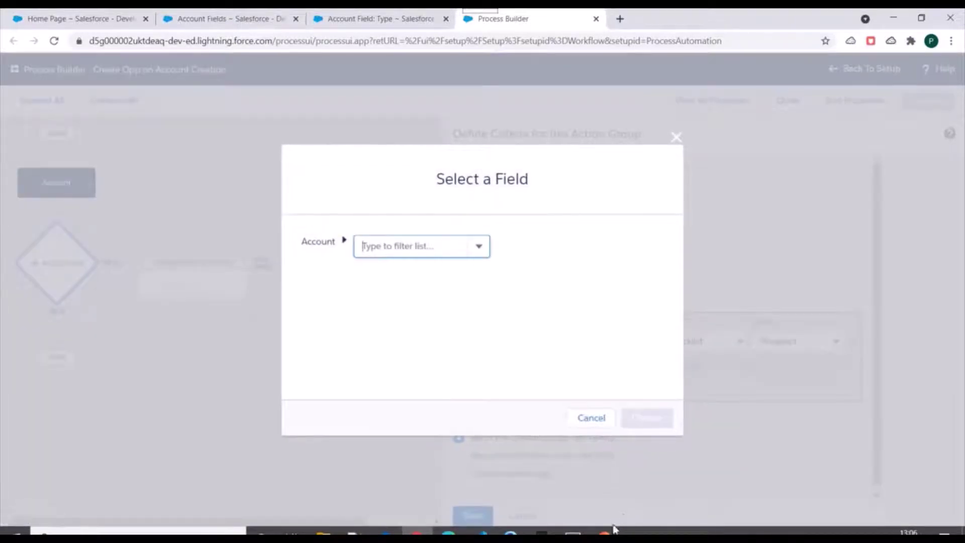
{"action": "mouse_move", "coordinate": [603, 532]}
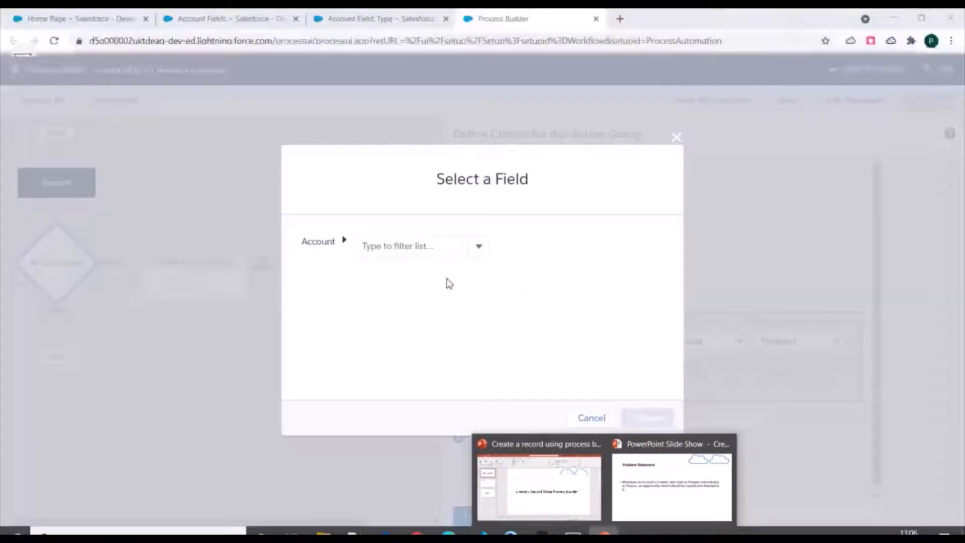
{"action": "left_click", "coordinate": [397, 240]}
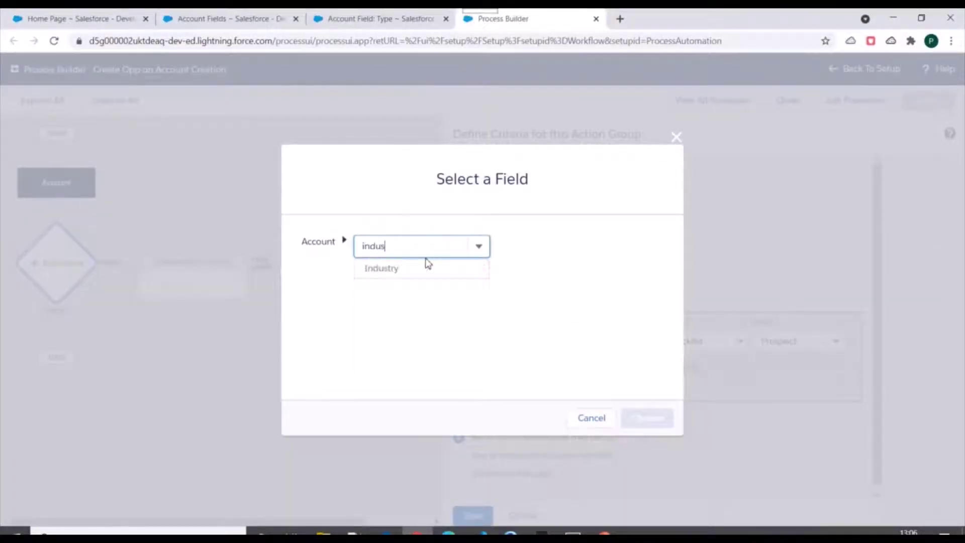
{"action": "left_click", "coordinate": [422, 279]}
{"action": "left_click", "coordinate": [647, 415]}
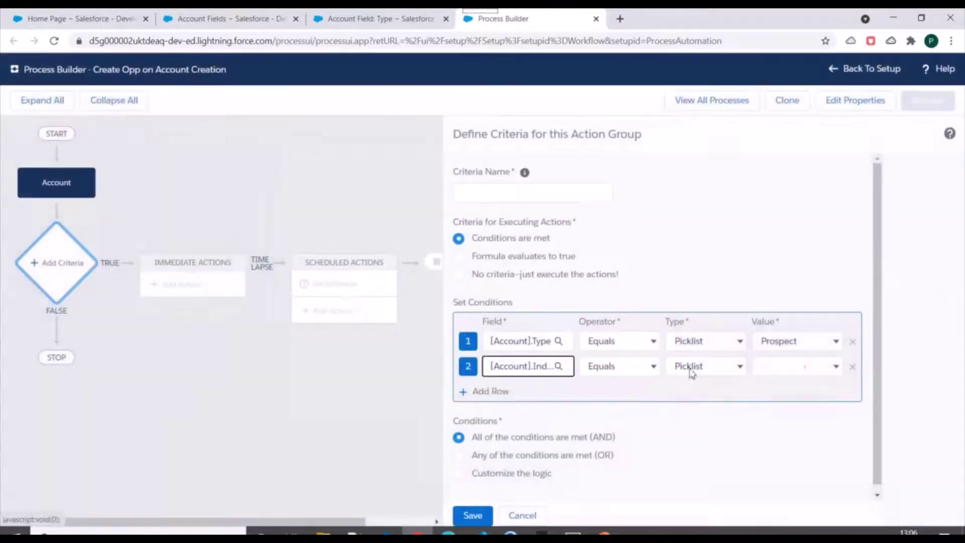
{"action": "left_click", "coordinate": [782, 372]}
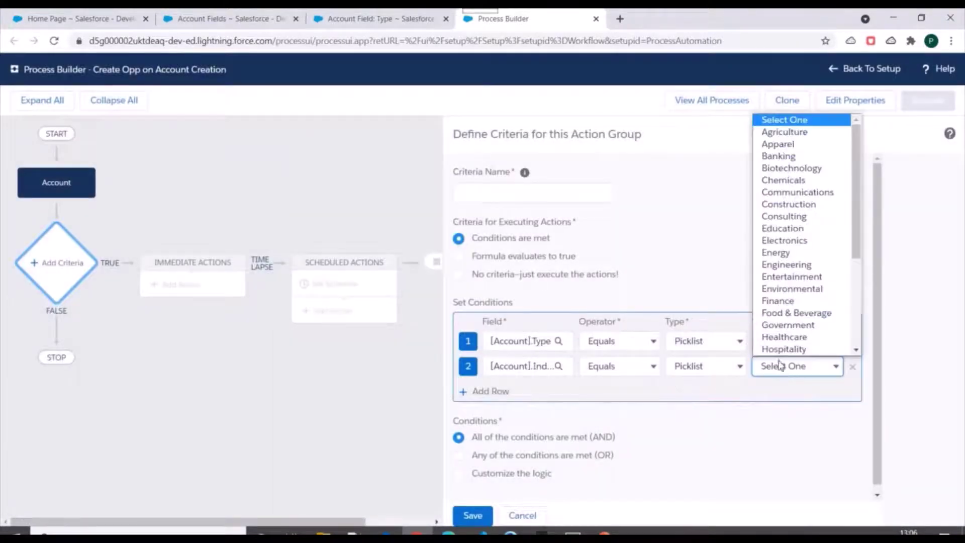
{"action": "scroll", "coordinate": [786, 307], "scroll_direction": "down", "scroll_amount": 1}
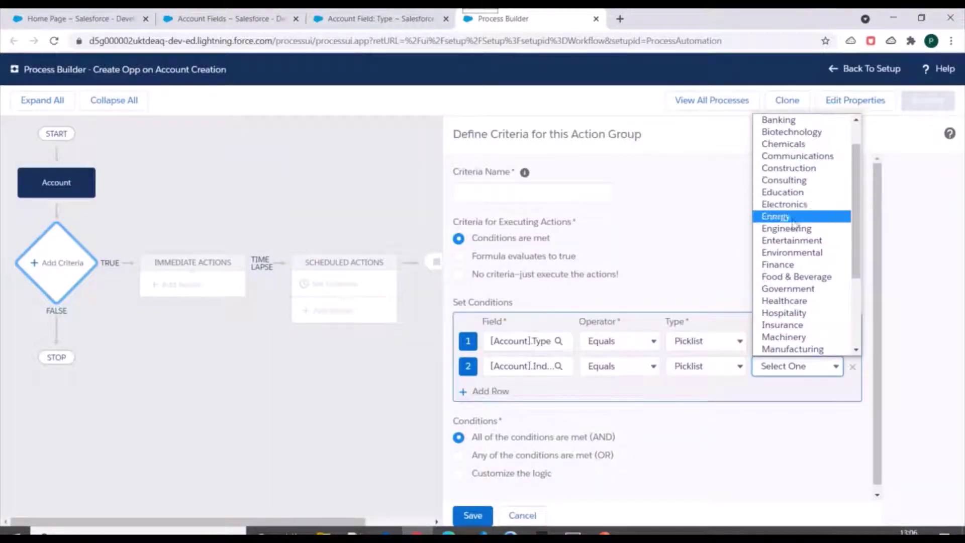
{"action": "left_click", "coordinate": [790, 265]}
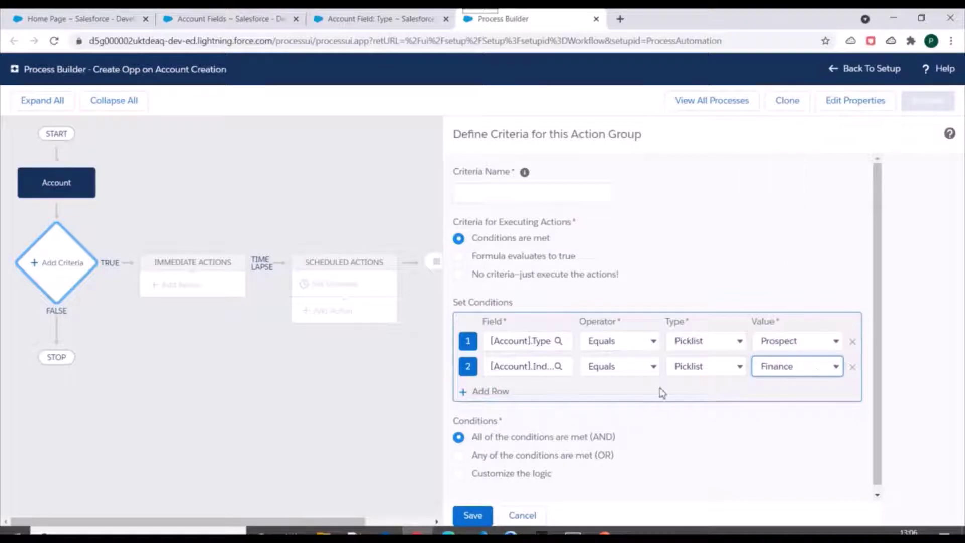
{"action": "left_click", "coordinate": [681, 398]}
{"action": "scroll", "coordinate": [676, 266], "scroll_direction": "down", "scroll_amount": 1}
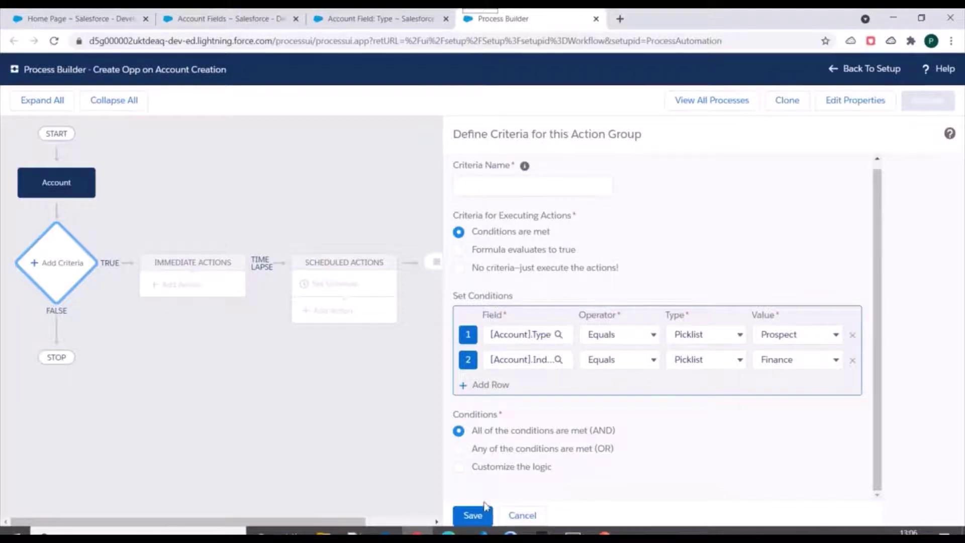
- Add a third condition: Industry Is null False
{"action": "left_click", "coordinate": [480, 387]}
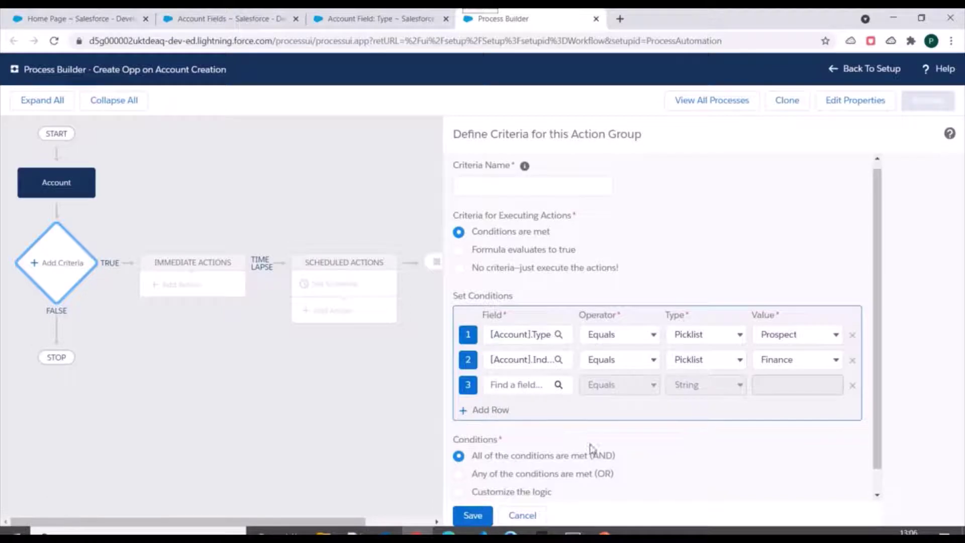
{"action": "left_click", "coordinate": [534, 392]}
{"action": "left_click", "coordinate": [446, 249]}
{"action": "type", "text": "Indus"}
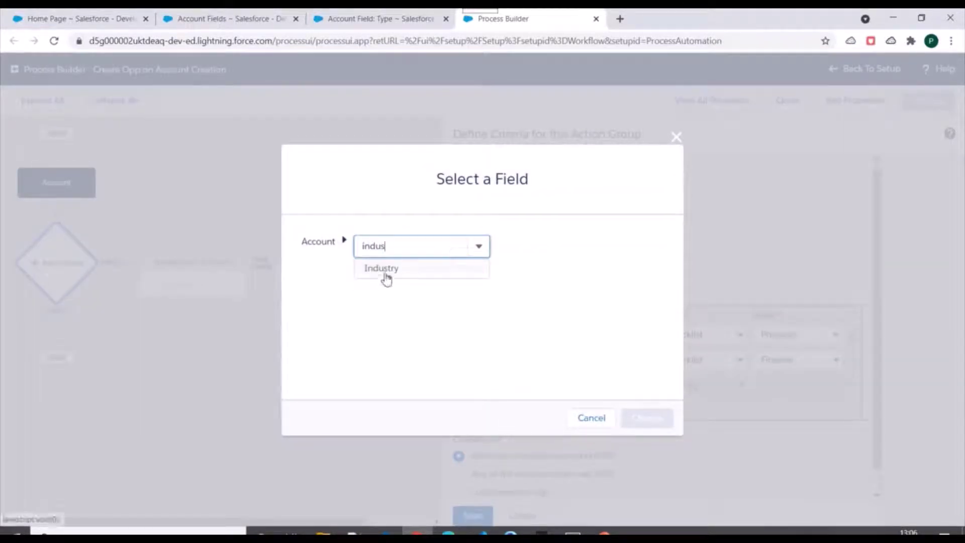
{"action": "left_click", "coordinate": [382, 269]}
{"action": "left_click", "coordinate": [653, 418]}
{"action": "left_click", "coordinate": [626, 388]}
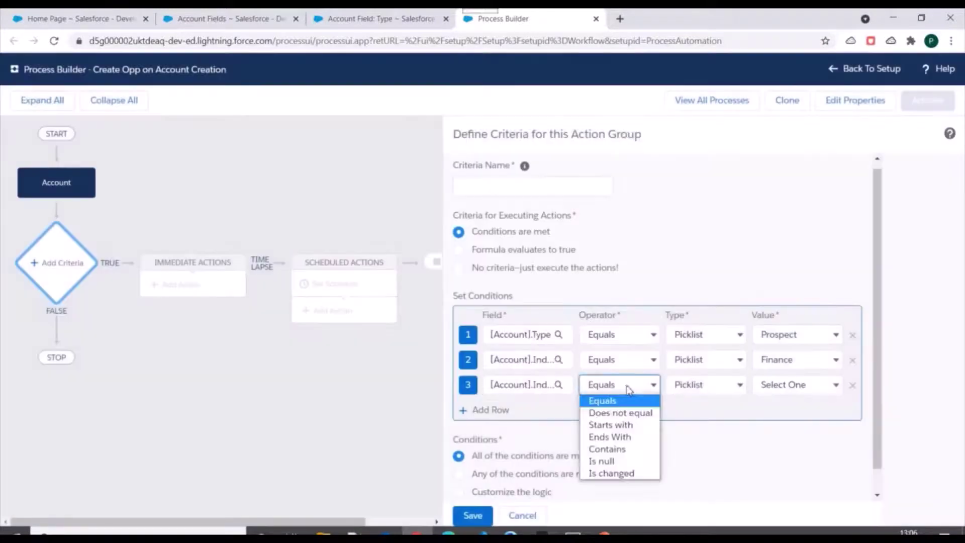
{"action": "left_click", "coordinate": [603, 461]}
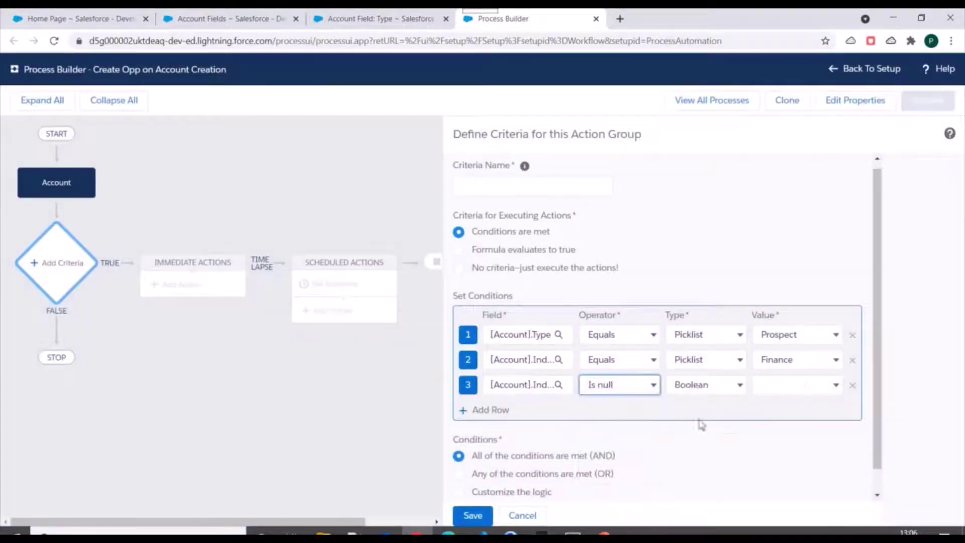
- Add a fourth condition: Type Is null False
{"action": "left_click", "coordinate": [484, 411]}
{"action": "left_click", "coordinate": [502, 410]}
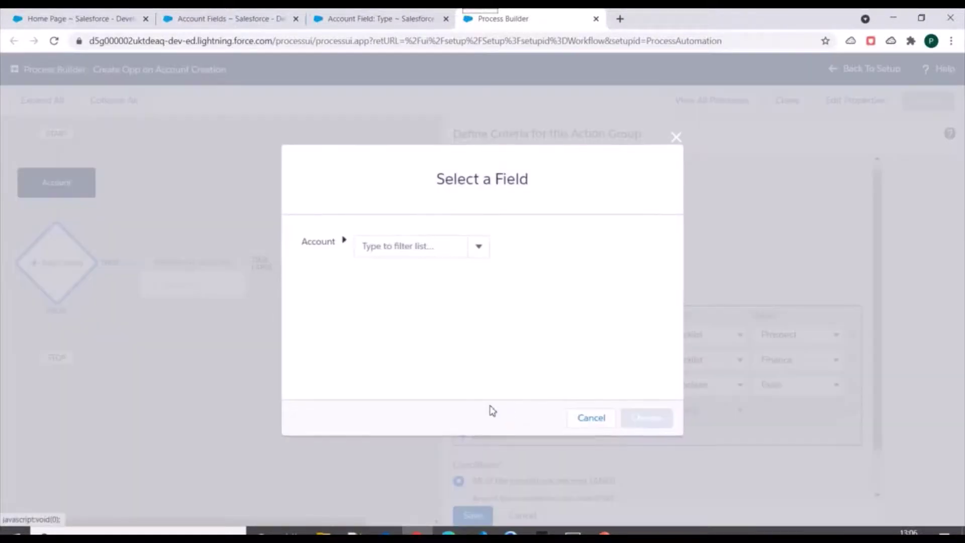
{"action": "type", "text": "type"}
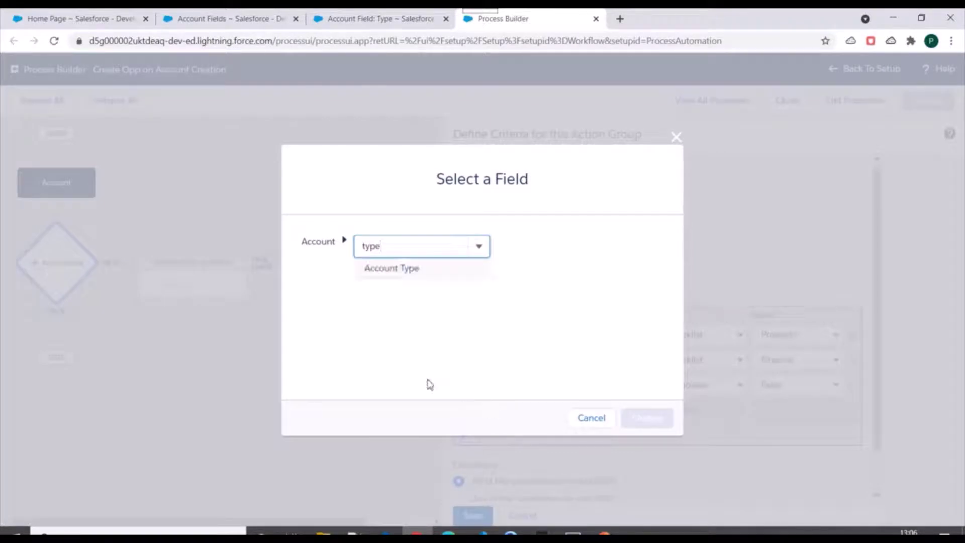
{"action": "left_click", "coordinate": [408, 271]}
{"action": "left_click", "coordinate": [646, 415]}
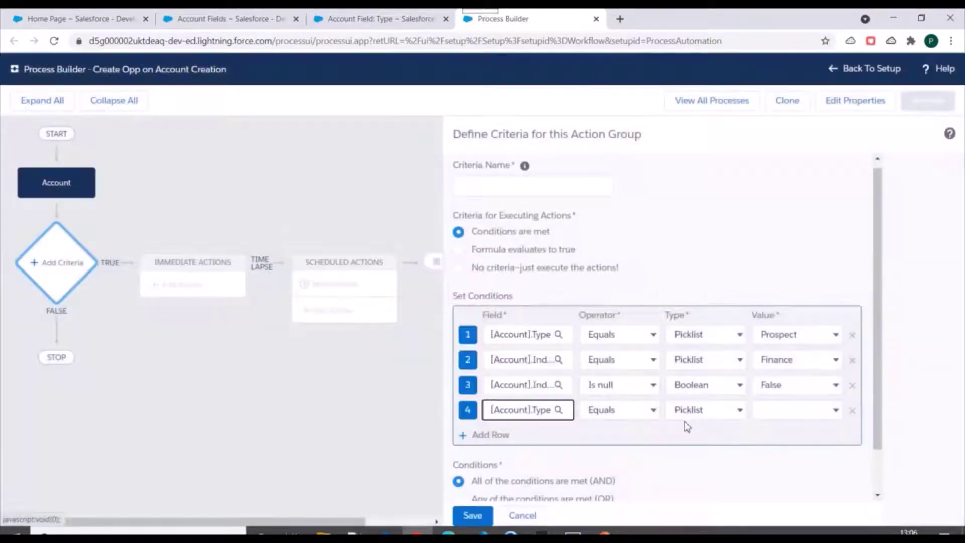
{"action": "left_click", "coordinate": [641, 414]}
{"action": "left_click", "coordinate": [617, 488]}
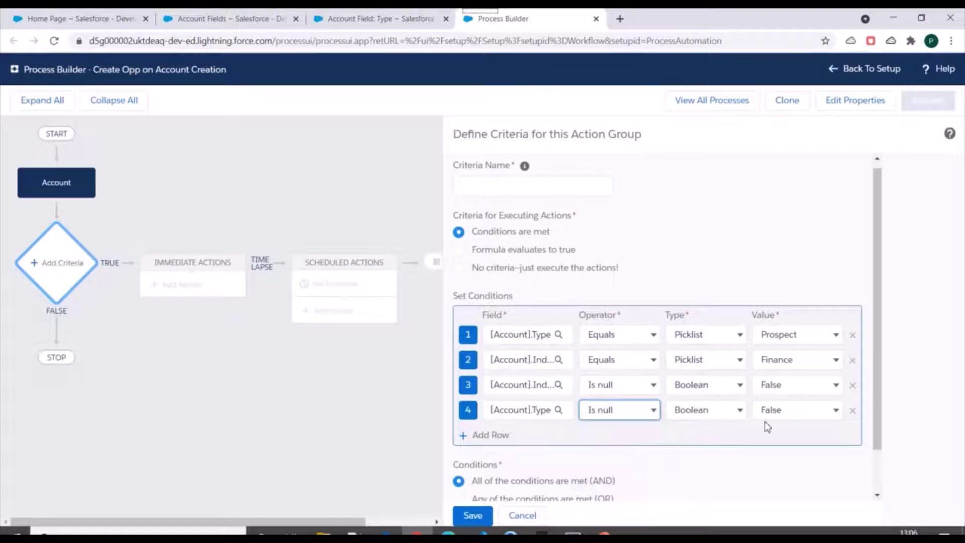
{"action": "scroll", "coordinate": [703, 439], "scroll_direction": "down", "scroll_amount": 1}
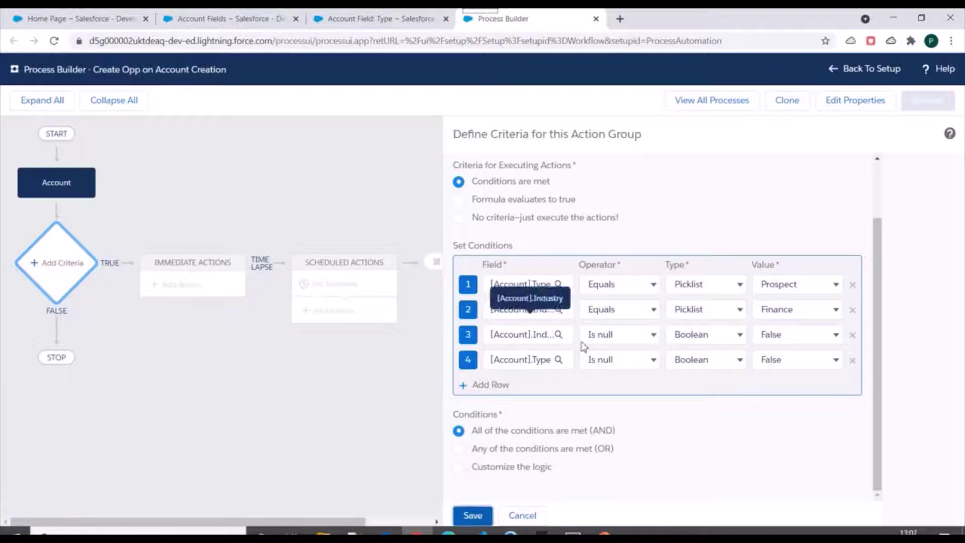
{"action": "scroll", "coordinate": [584, 346], "scroll_direction": "up", "scroll_amount": 2}
- Name the criteria node 'Account Criteria' and save it
{"action": "left_click", "coordinate": [483, 198]}
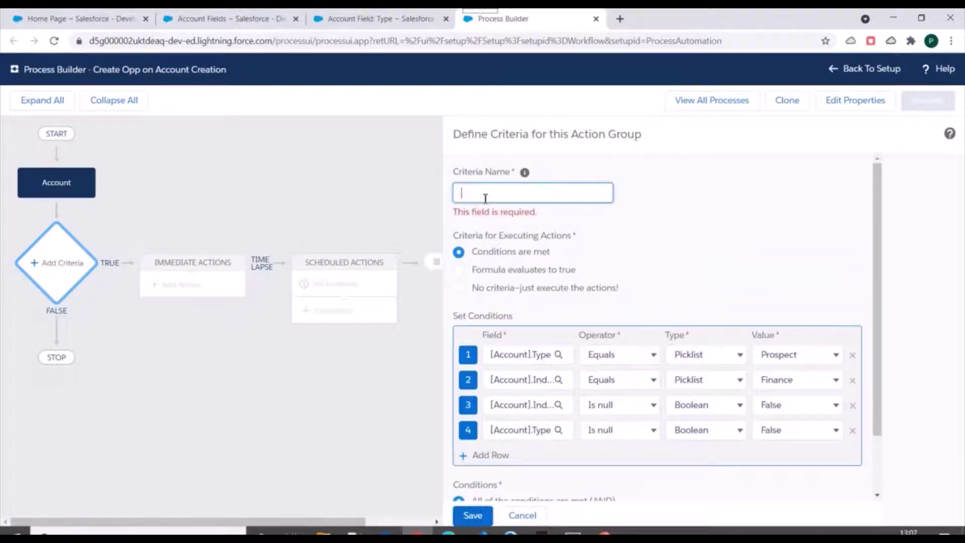
{"action": "type", "text": "Account Criteria"}
{"action": "scroll", "coordinate": [654, 282], "scroll_direction": "down", "scroll_amount": 2}
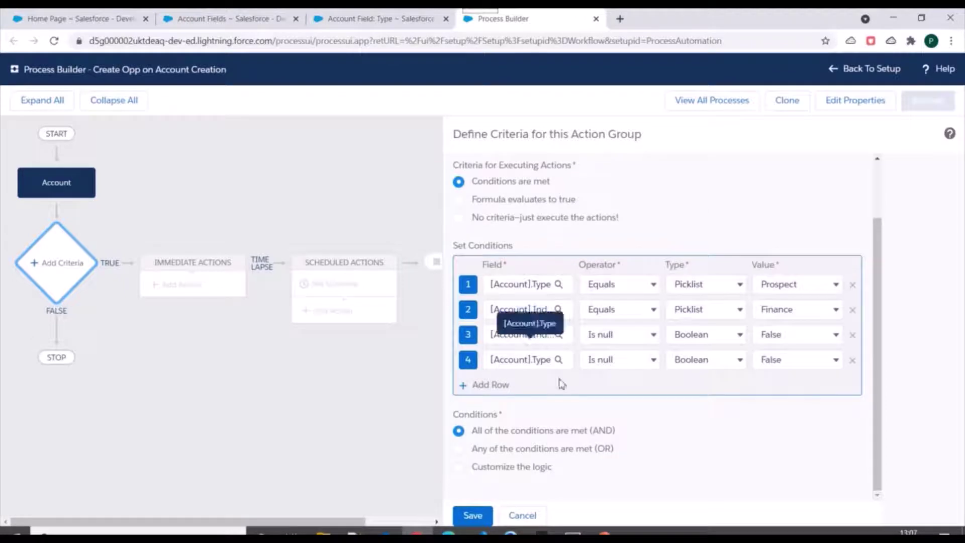
{"action": "left_click", "coordinate": [473, 515]}
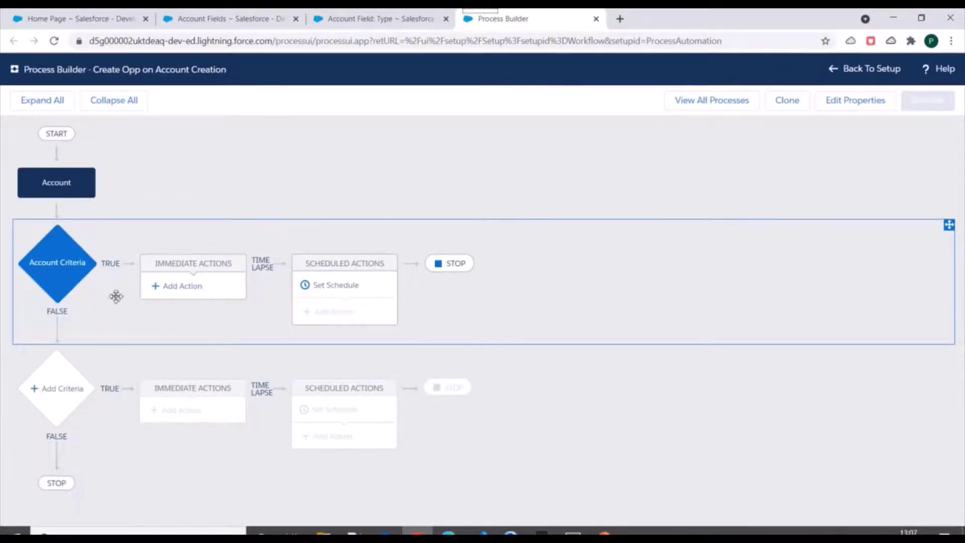
- Add an immediate Create a Record action named 'create Opportunity Record'
{"action": "left_click", "coordinate": [180, 288]}
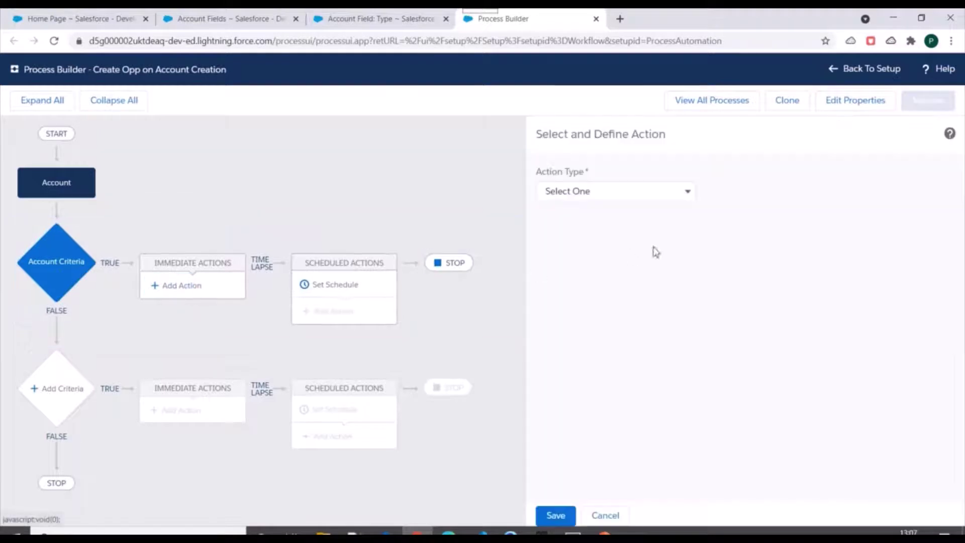
{"action": "left_click", "coordinate": [608, 195]}
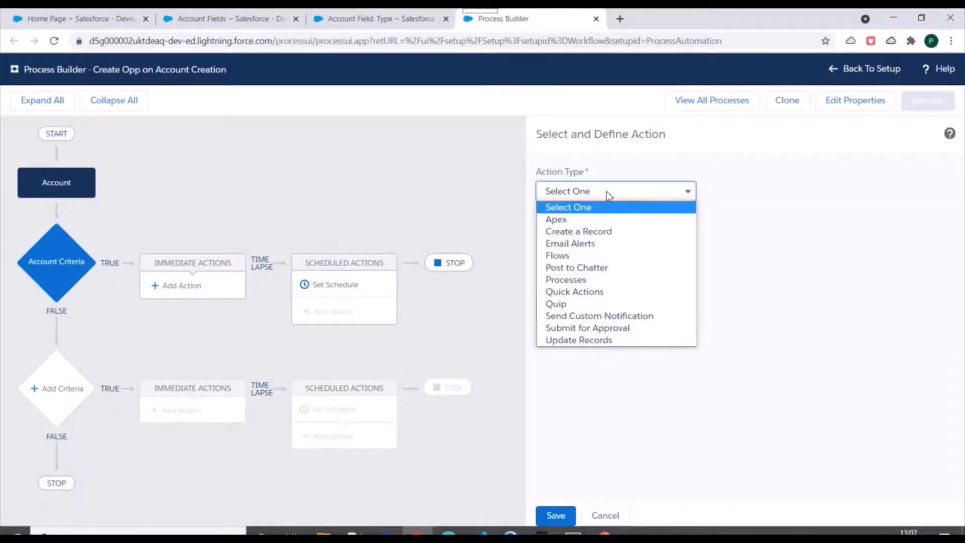
{"action": "left_click", "coordinate": [573, 232]}
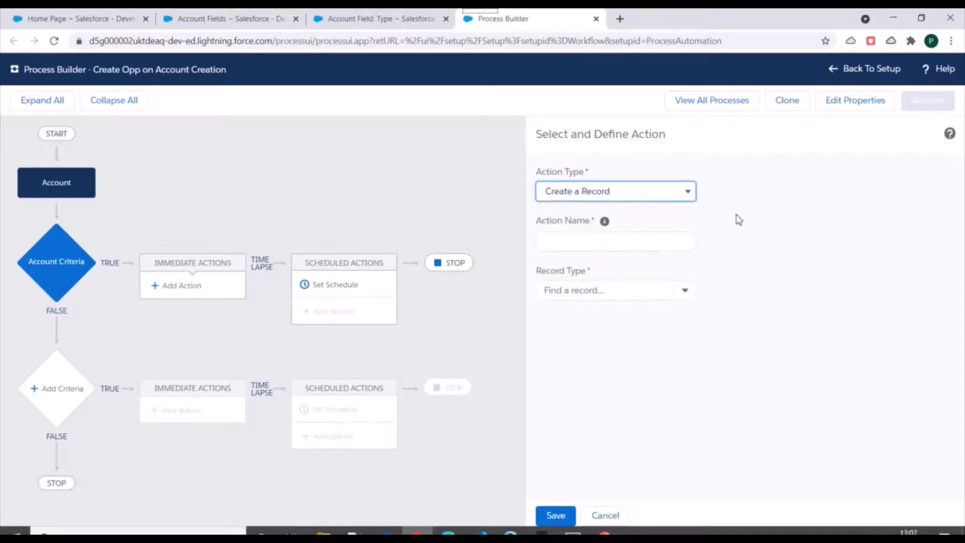
{"action": "left_click", "coordinate": [595, 246]}
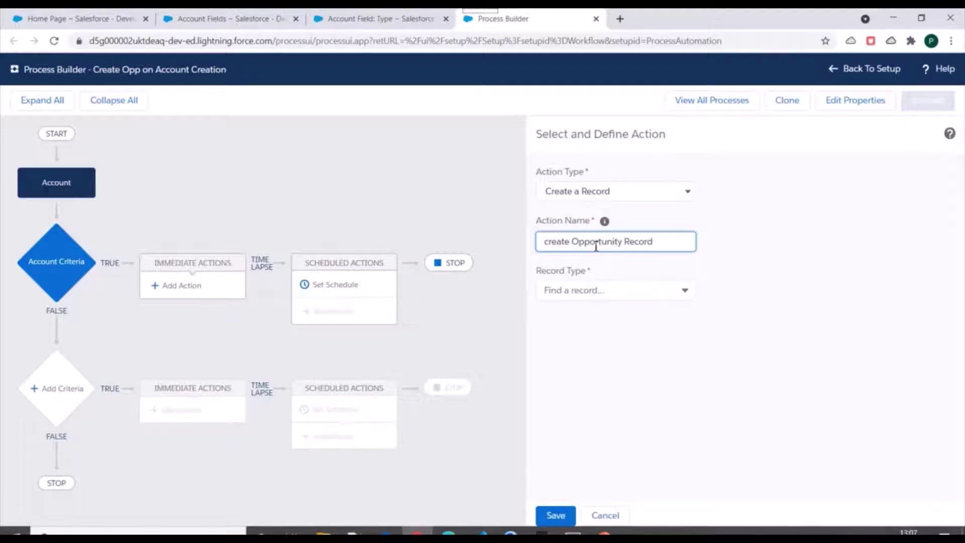
- Set the action's record type to Opportunity
{"action": "left_click", "coordinate": [604, 296]}
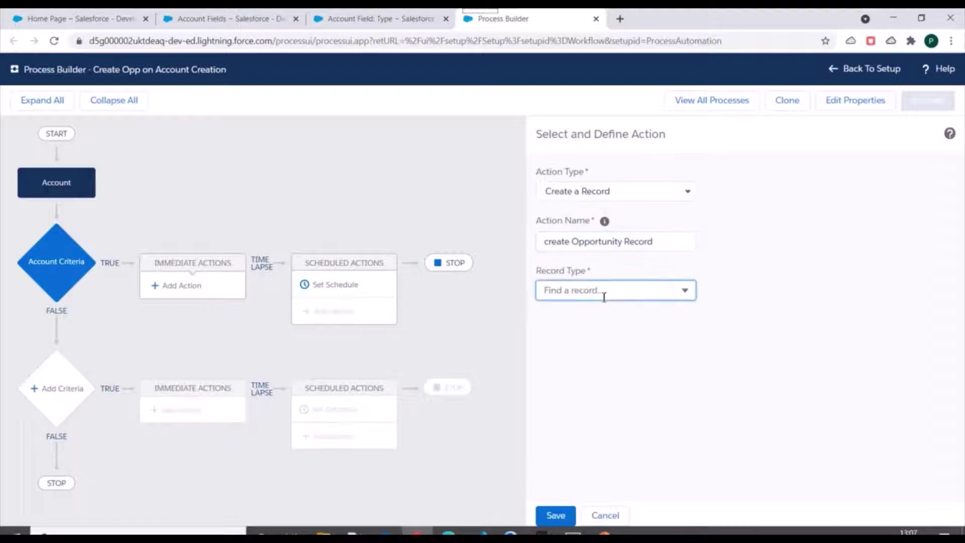
{"action": "left_click", "coordinate": [610, 290]}
{"action": "scroll", "coordinate": [588, 323], "scroll_direction": "down", "scroll_amount": 3}
{"action": "scroll", "coordinate": [598, 331], "scroll_direction": "down", "scroll_amount": 3}
{"action": "type", "text": "oppo"}
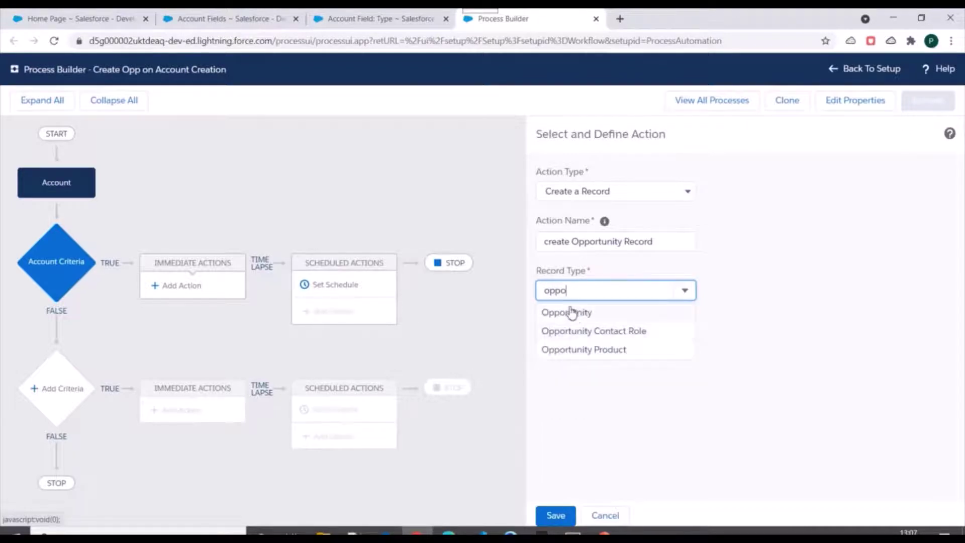
{"action": "left_click", "coordinate": [568, 312]}
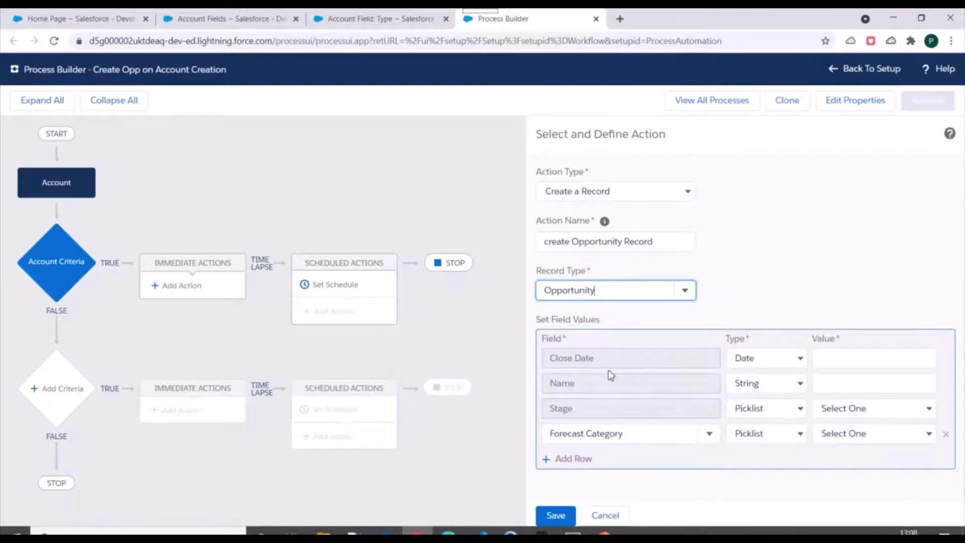
- Set Close Date 10-04-2021, Name 'test Opp', Stage Prospecting and Forecast Category Best Case
{"action": "left_click", "coordinate": [873, 358]}
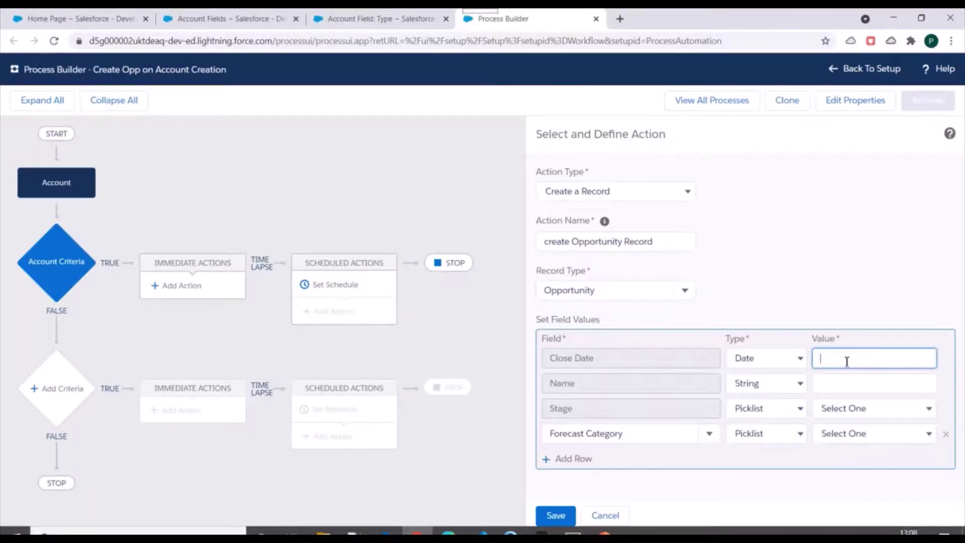
{"action": "left_click", "coordinate": [794, 364]}
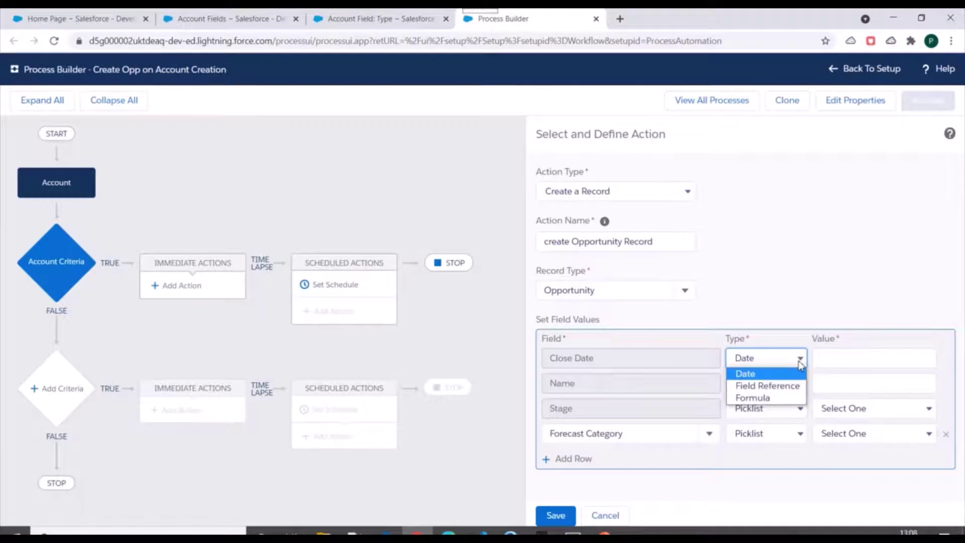
{"action": "left_click", "coordinate": [848, 360]}
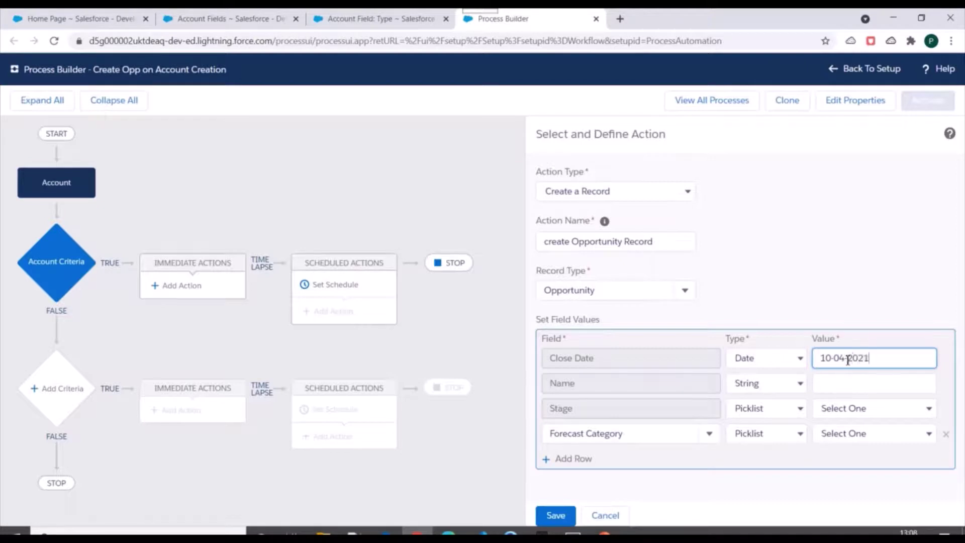
{"action": "key", "text": "shift+Tab"}
{"action": "key", "text": "alt+Down"}
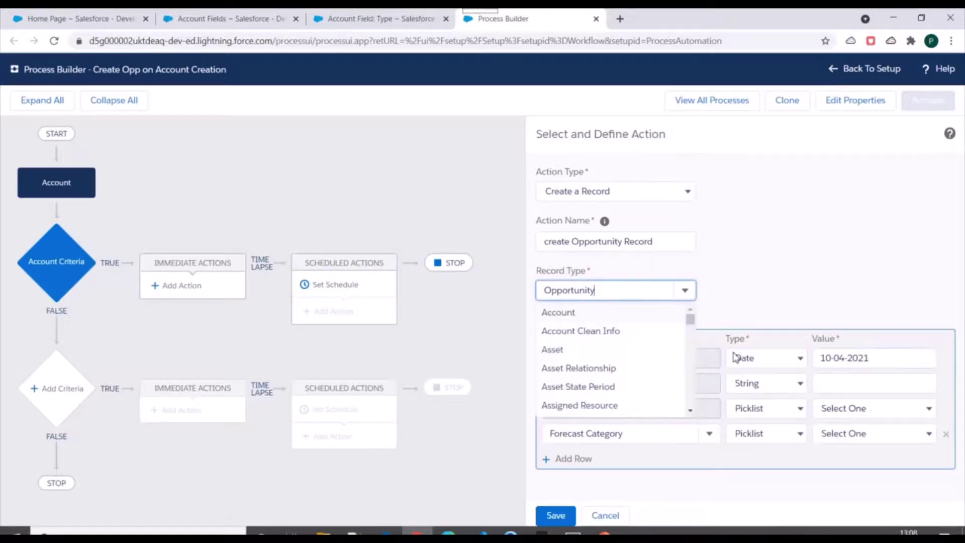
{"action": "left_click", "coordinate": [808, 331]}
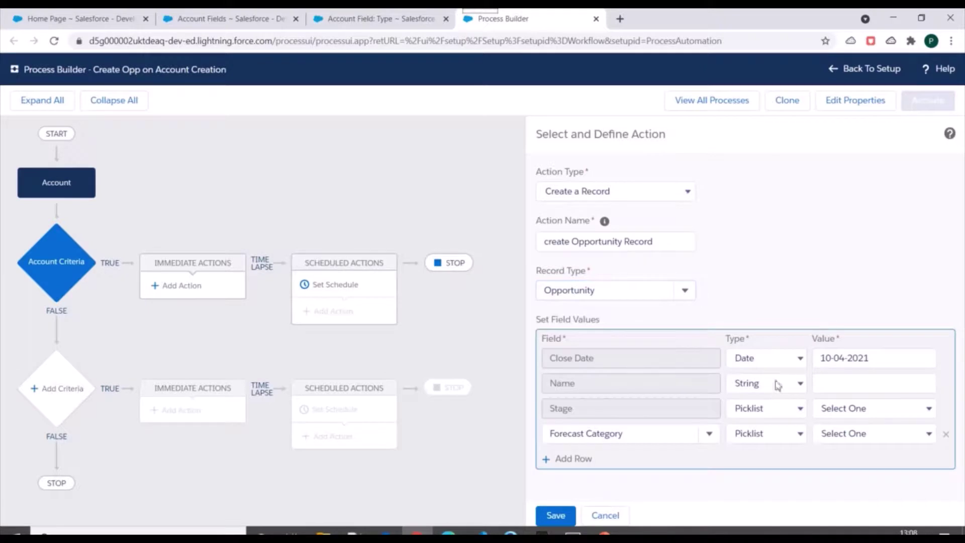
{"action": "left_click", "coordinate": [848, 384]}
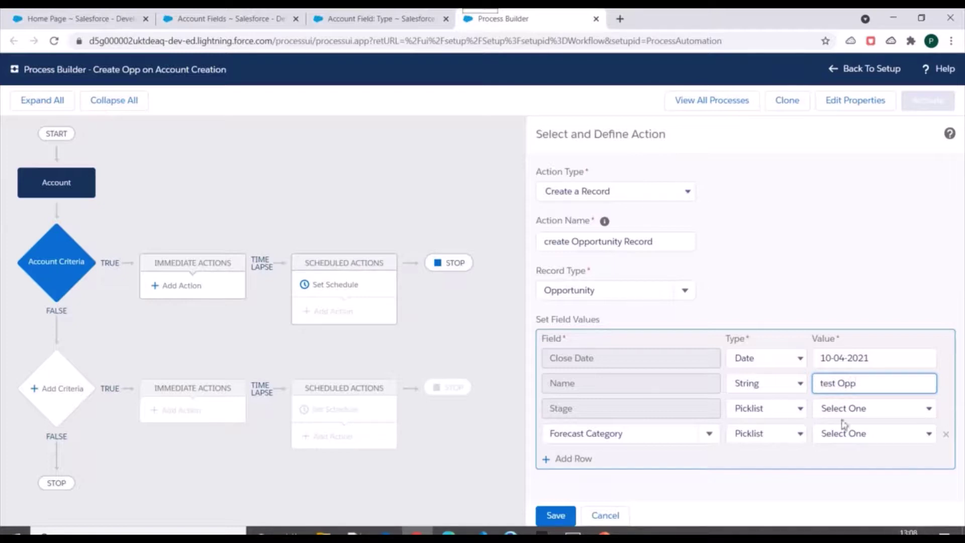
{"action": "left_click", "coordinate": [873, 416]}
{"action": "left_click", "coordinate": [838, 284]}
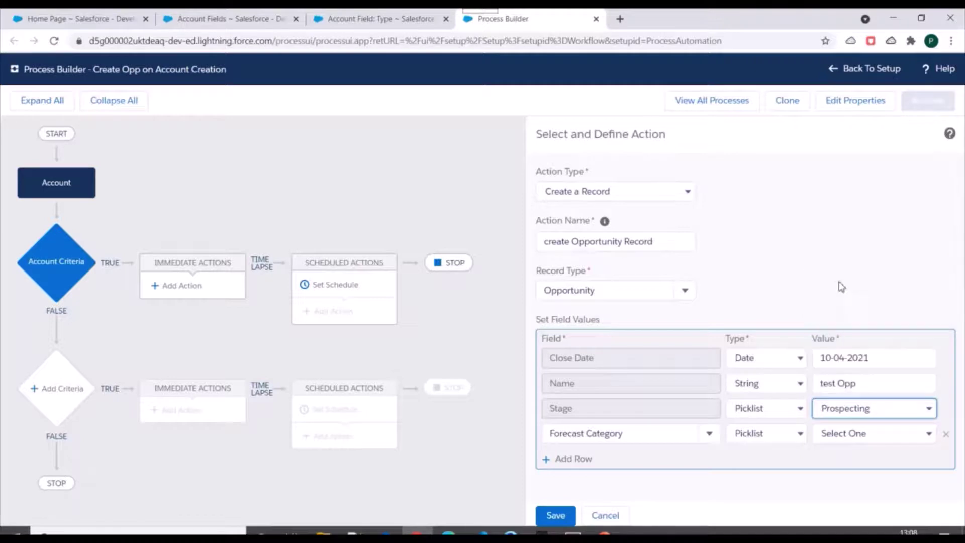
{"action": "left_click", "coordinate": [870, 436]}
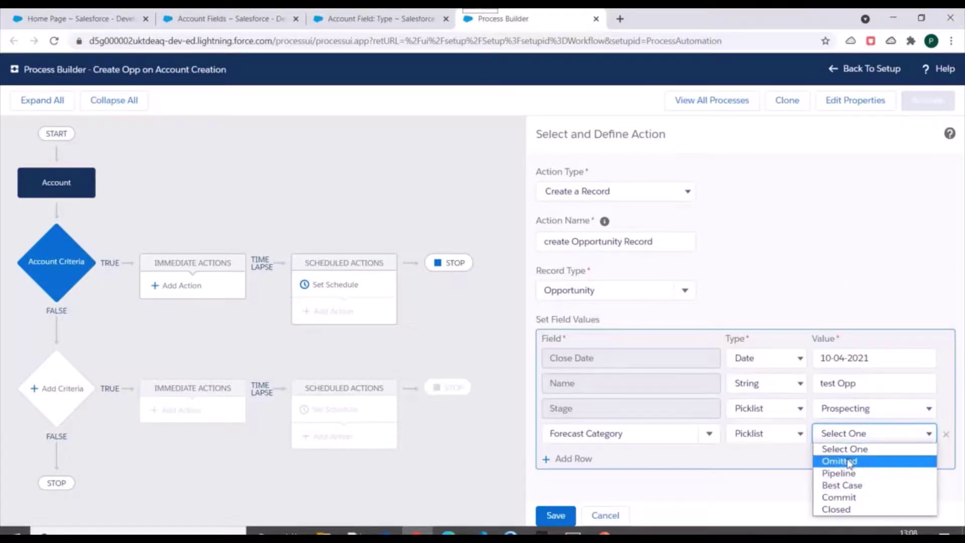
{"action": "left_click", "coordinate": [851, 486]}
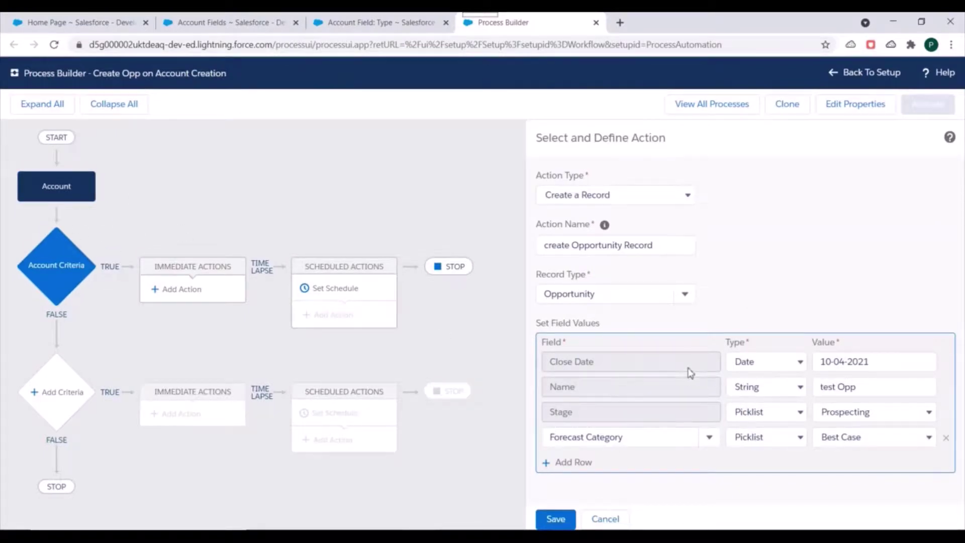
- Add another field row for the Opportunity's Account ID
{"action": "left_click", "coordinate": [680, 442]}
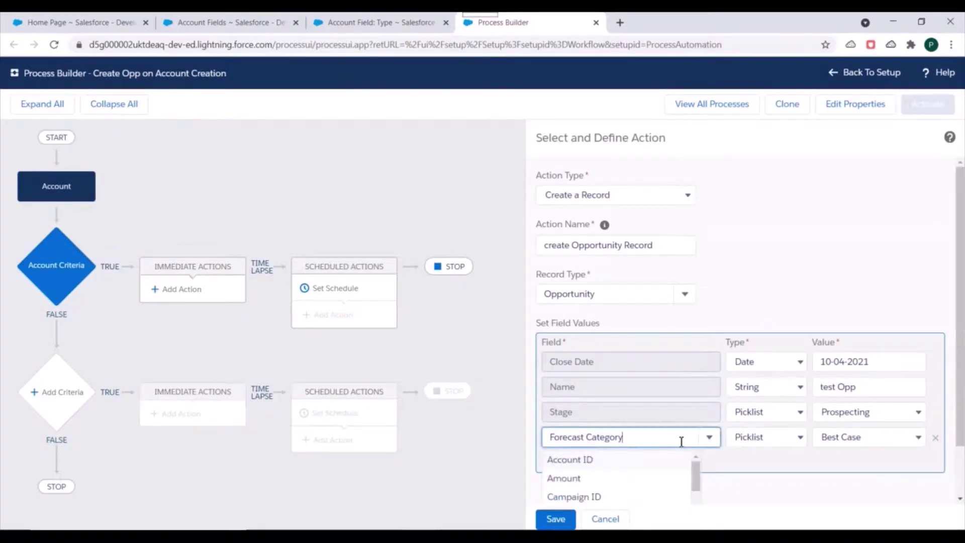
{"action": "left_click", "coordinate": [822, 473]}
{"action": "left_click", "coordinate": [573, 468]}
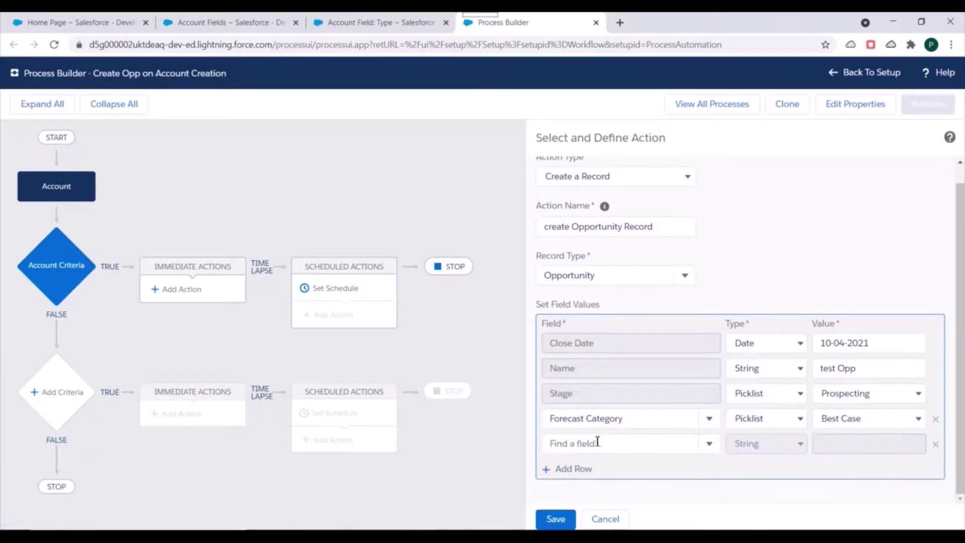
{"action": "left_click", "coordinate": [598, 442]}
{"action": "type", "text": "acc"}
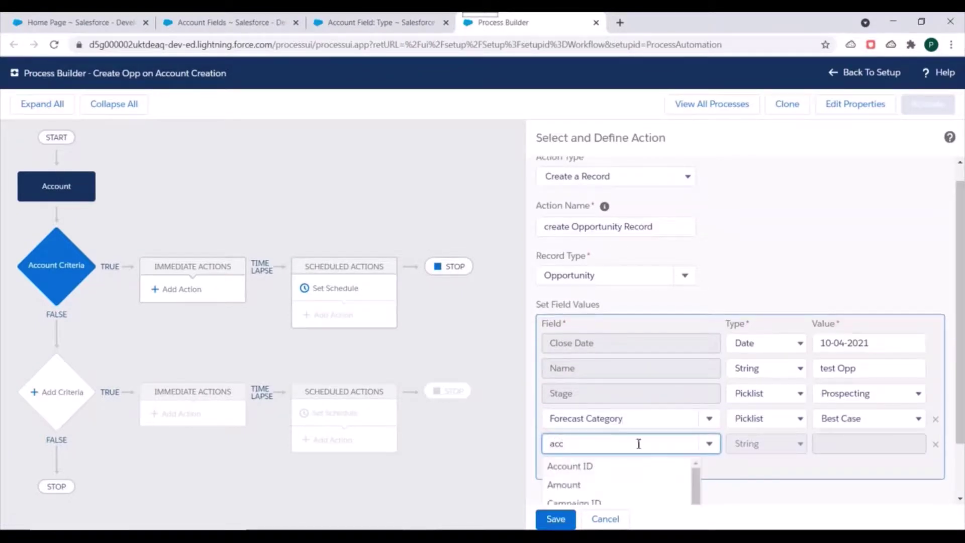
{"action": "left_click", "coordinate": [587, 466]}
{"action": "left_click", "coordinate": [763, 445]}
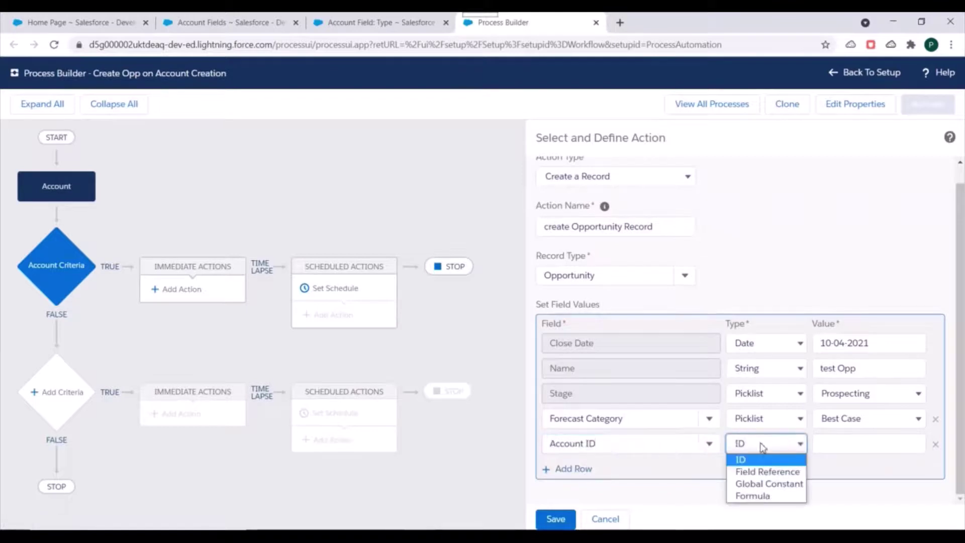
- Make Account ID a Field Reference to the triggering account's Id ([Account].Id)
{"action": "left_click", "coordinate": [772, 475]}
{"action": "left_click", "coordinate": [846, 448]}
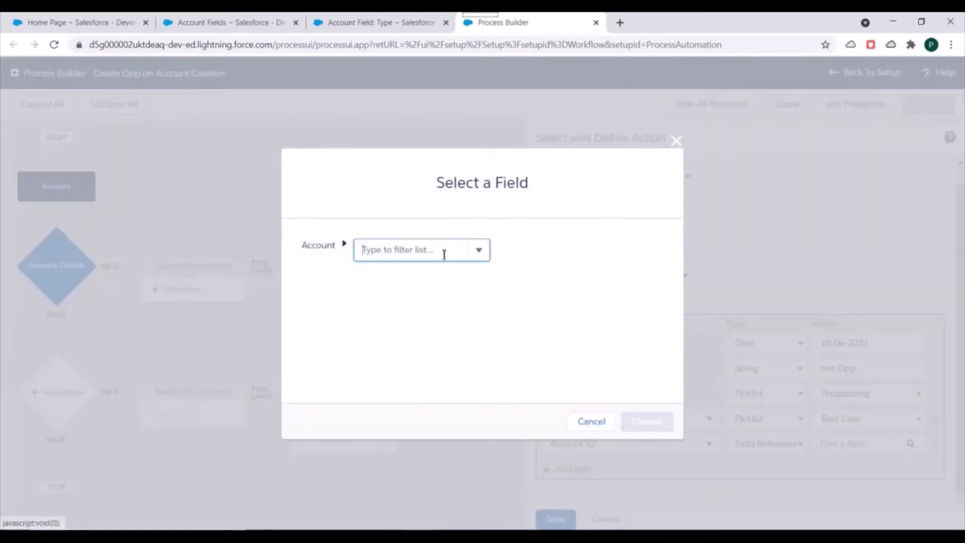
{"action": "type", "text": "ID"}
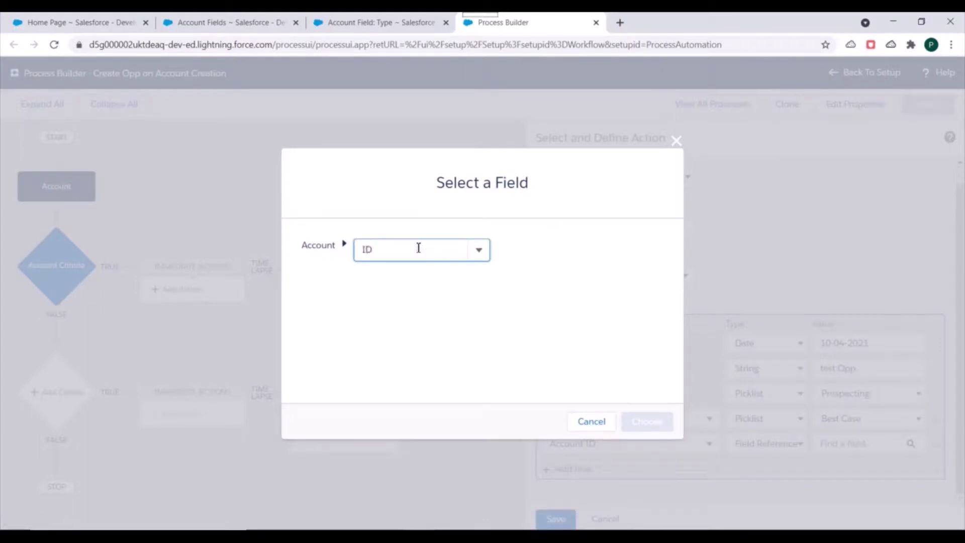
{"action": "scroll", "coordinate": [407, 332], "scroll_direction": "down", "scroll_amount": 5}
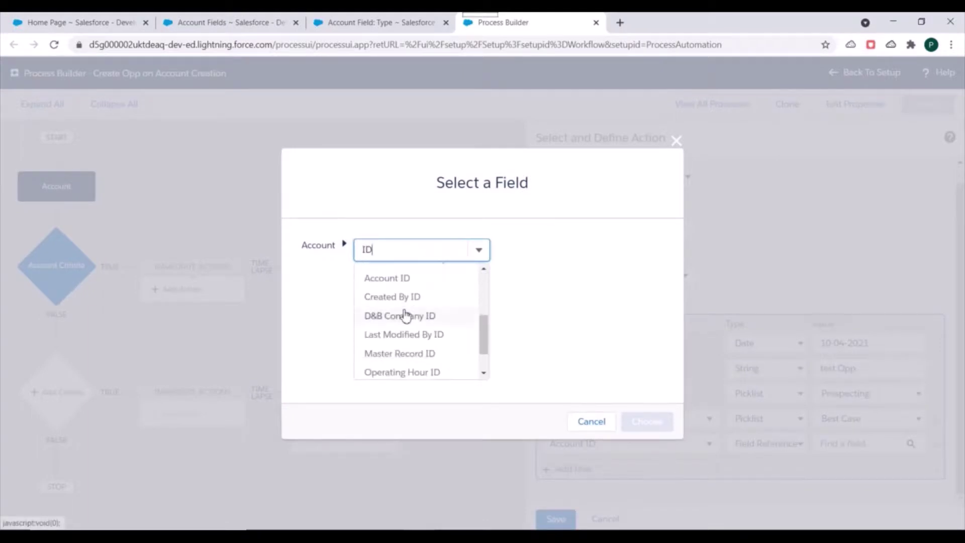
{"action": "left_click", "coordinate": [405, 278]}
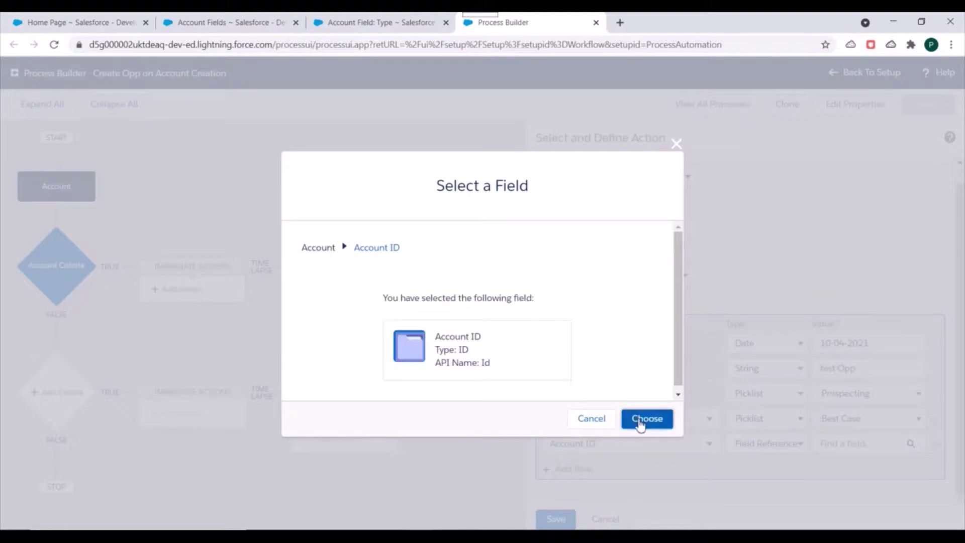
{"action": "left_click", "coordinate": [640, 424]}
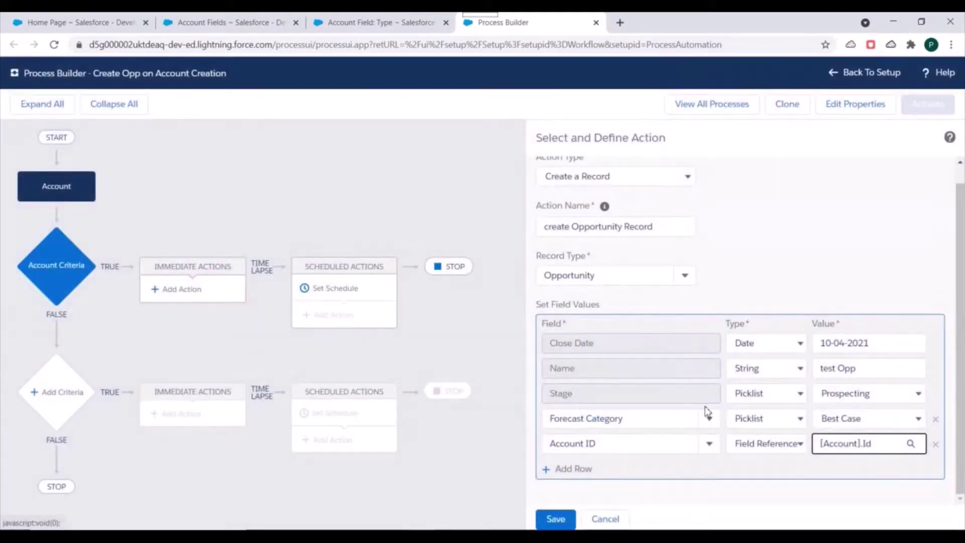
- Save the create Opportunity action, then activate the process version and confirm
{"action": "left_click", "coordinate": [799, 488]}
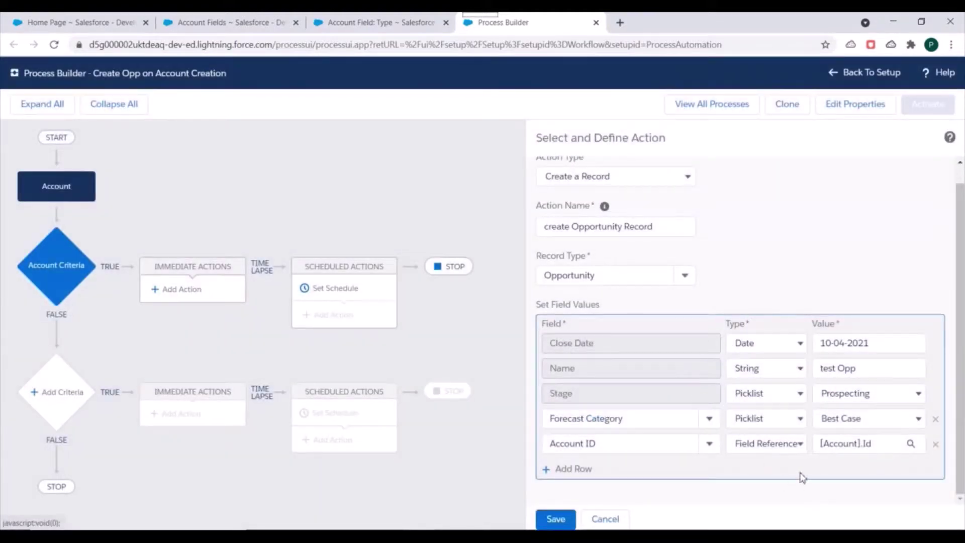
{"action": "left_click", "coordinate": [563, 523]}
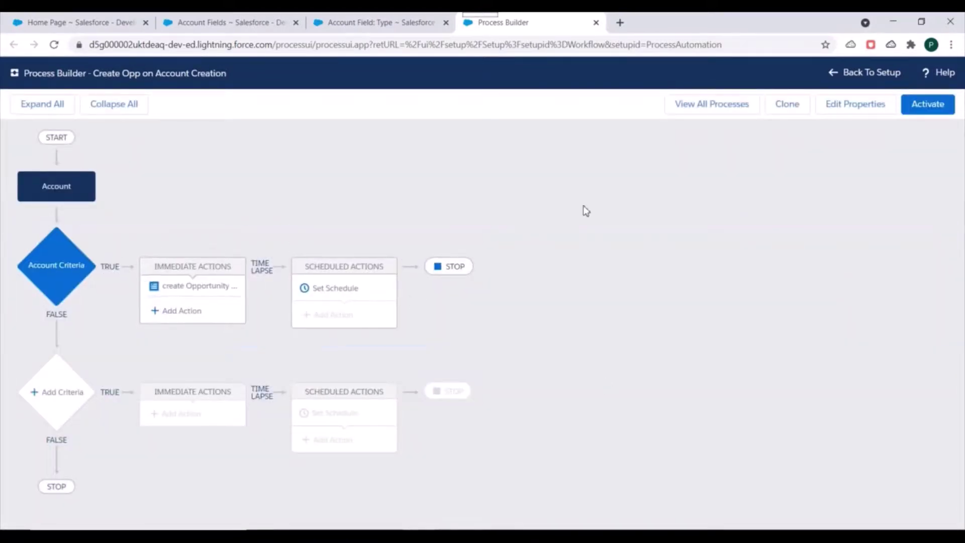
{"action": "left_click", "coordinate": [935, 104]}
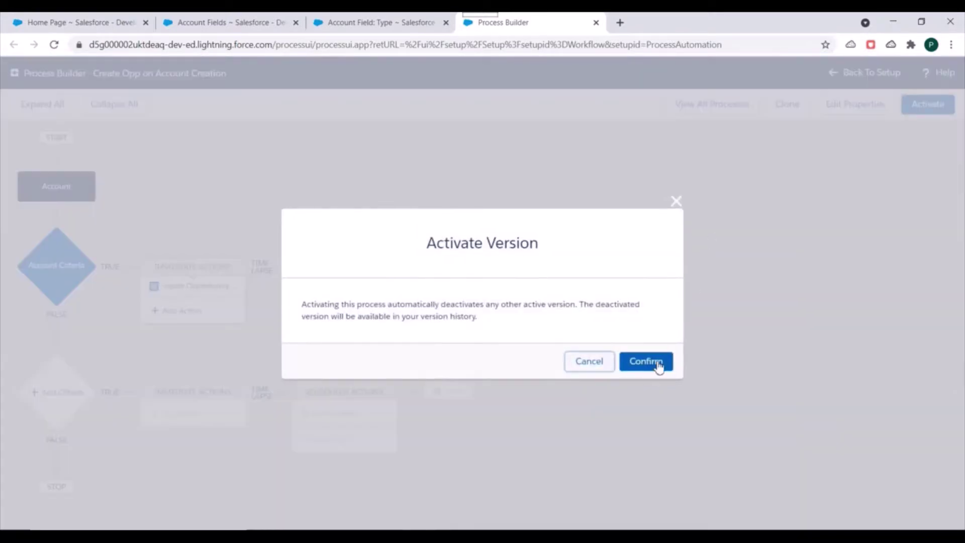
{"action": "left_click", "coordinate": [658, 365]}
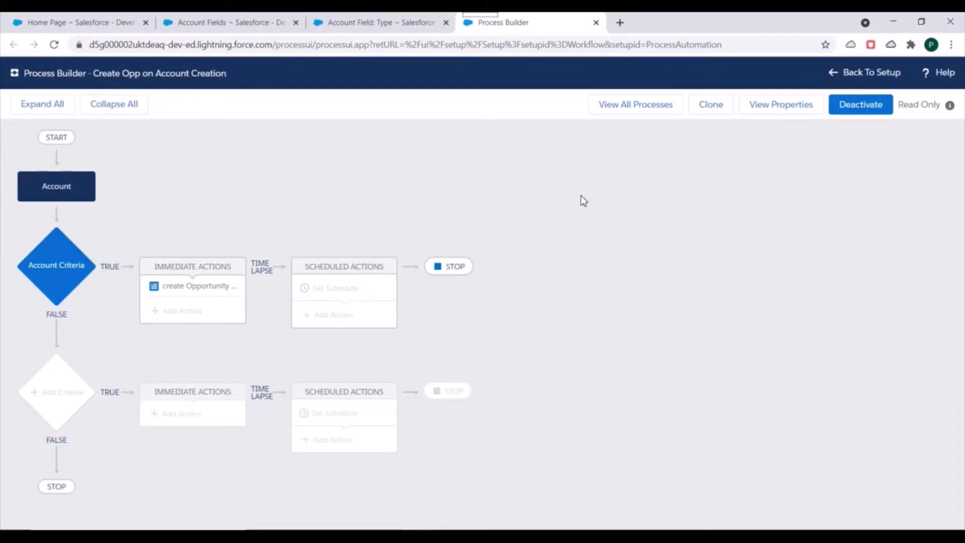
- Open Accounts Home in its own browser tab and start a New Account from Recent Accounts
{"action": "left_click", "coordinate": [221, 22]}
{"action": "scroll", "coordinate": [225, 180], "scroll_direction": "up", "scroll_amount": 15}
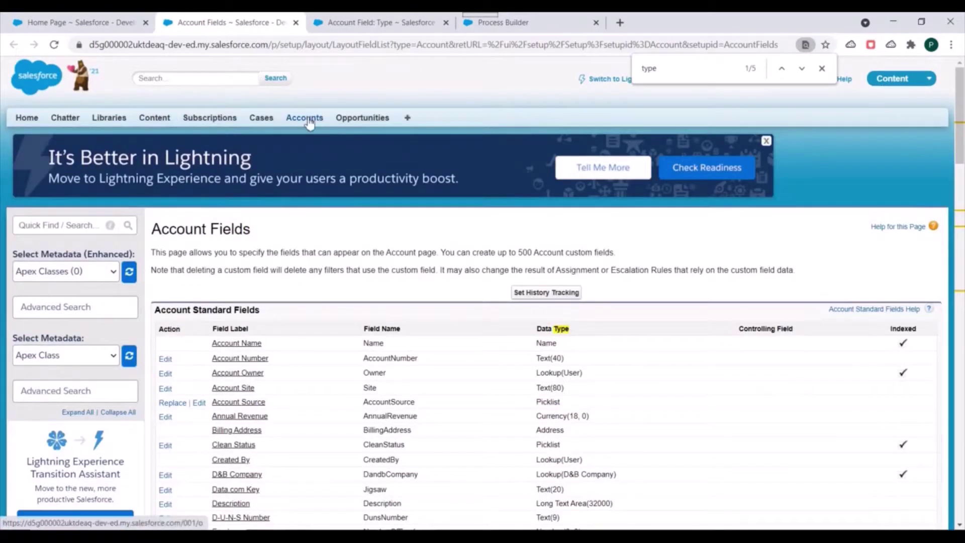
{"action": "right_click", "coordinate": [305, 117]}
{"action": "left_click", "coordinate": [328, 121]}
{"action": "left_click", "coordinate": [552, 21]}
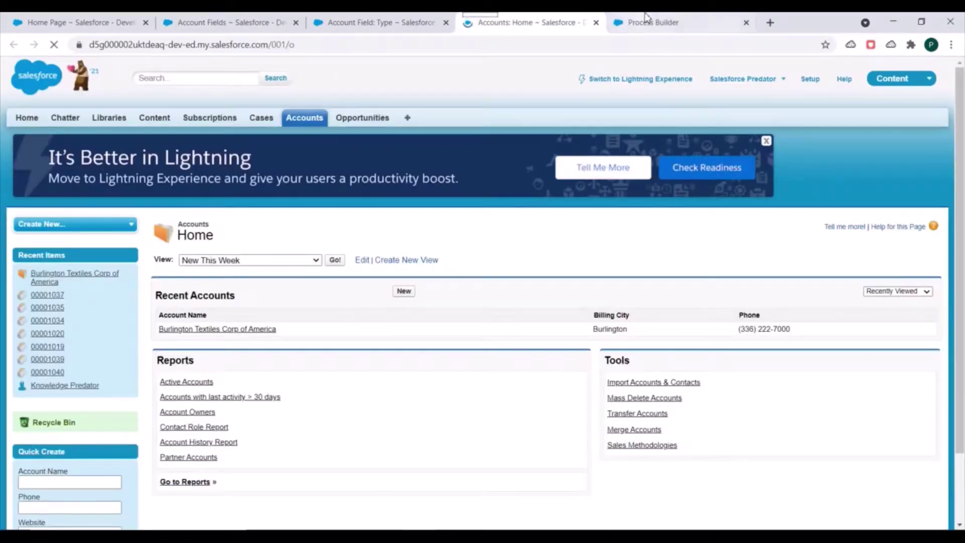
{"action": "left_click", "coordinate": [647, 19]}
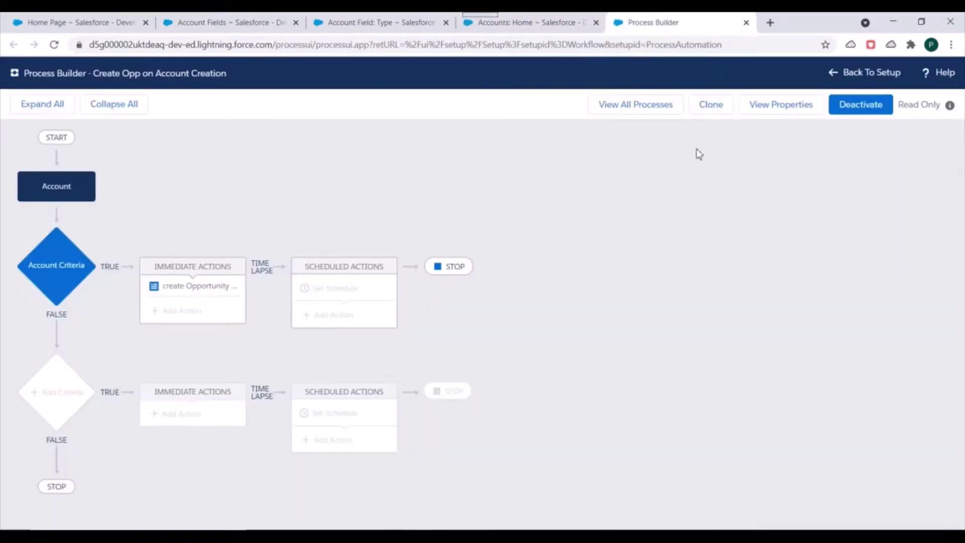
{"action": "left_click", "coordinate": [548, 21]}
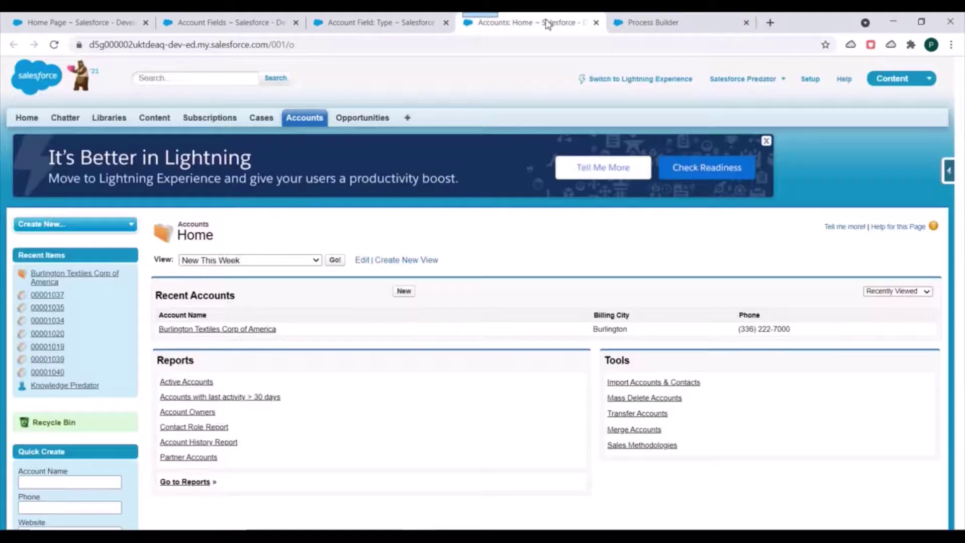
{"action": "scroll", "coordinate": [355, 202], "scroll_direction": "down", "scroll_amount": 2}
{"action": "left_click", "coordinate": [404, 209]}
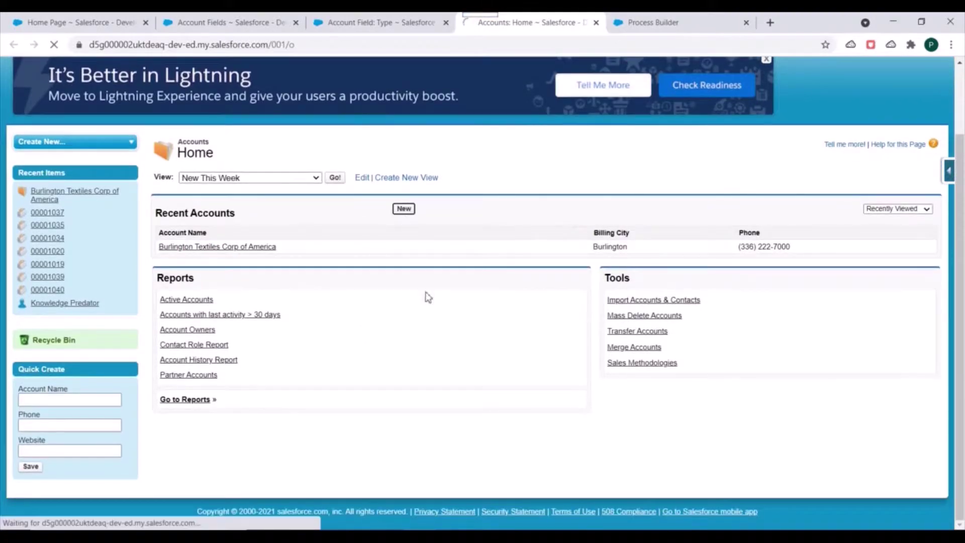
- Name the new account 'test Account A' and set its Rating to Hot
{"action": "scroll", "coordinate": [493, 211], "scroll_direction": "down", "scroll_amount": 2}
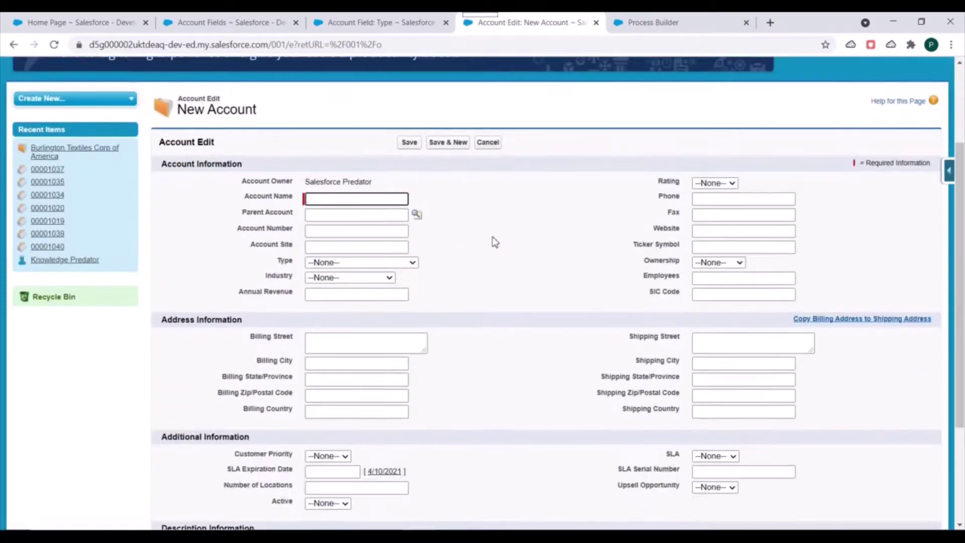
{"action": "type", "text": "test Ac"}
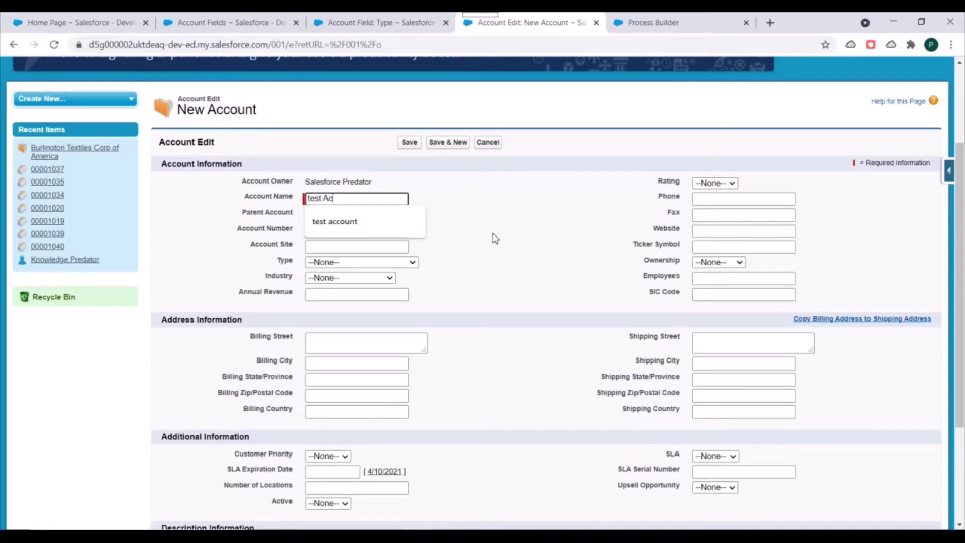
{"action": "type", "text": "count A"}
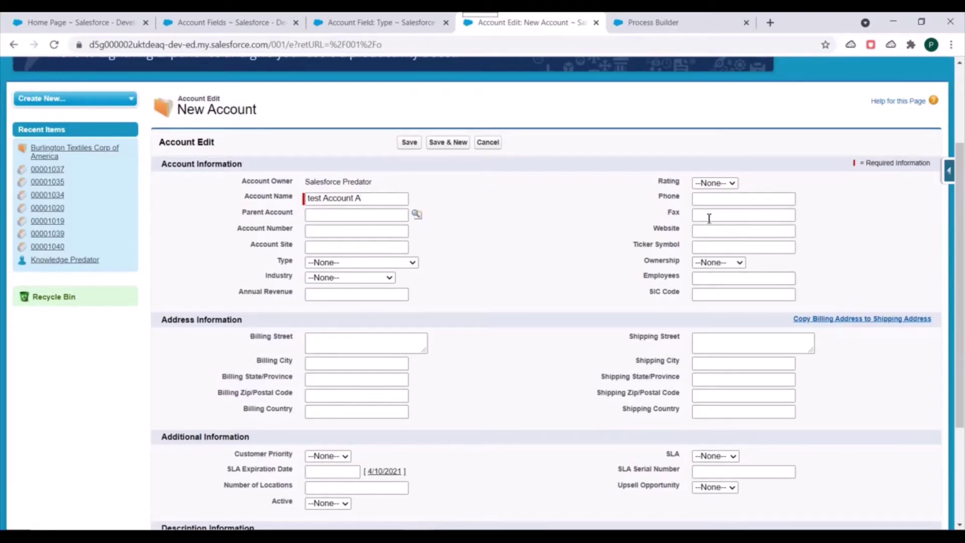
{"action": "left_click", "coordinate": [723, 183]}
{"action": "left_click", "coordinate": [713, 206]}
- Set the account Type to Prospect and Industry to Finance, then save it
{"action": "scroll", "coordinate": [317, 238], "scroll_direction": "down", "scroll_amount": 1}
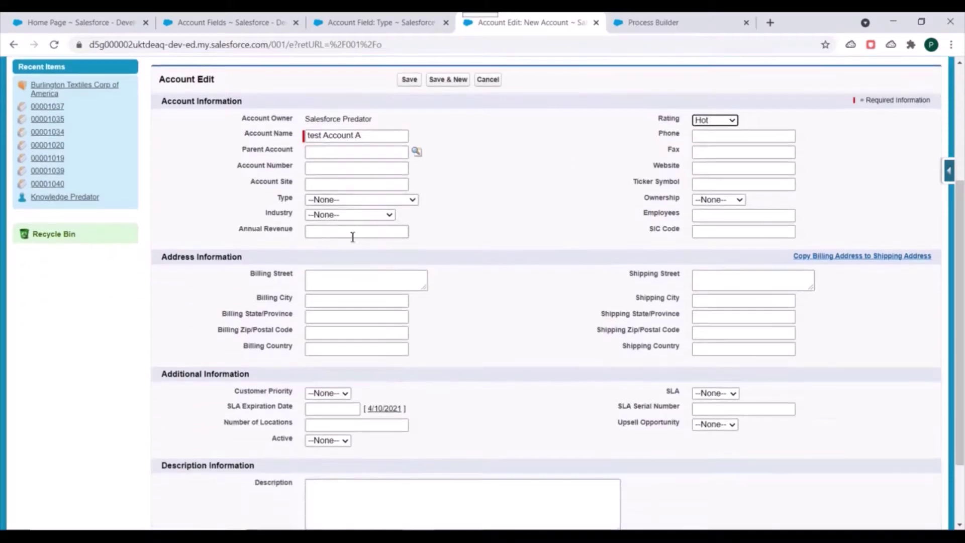
{"action": "left_click", "coordinate": [333, 200]}
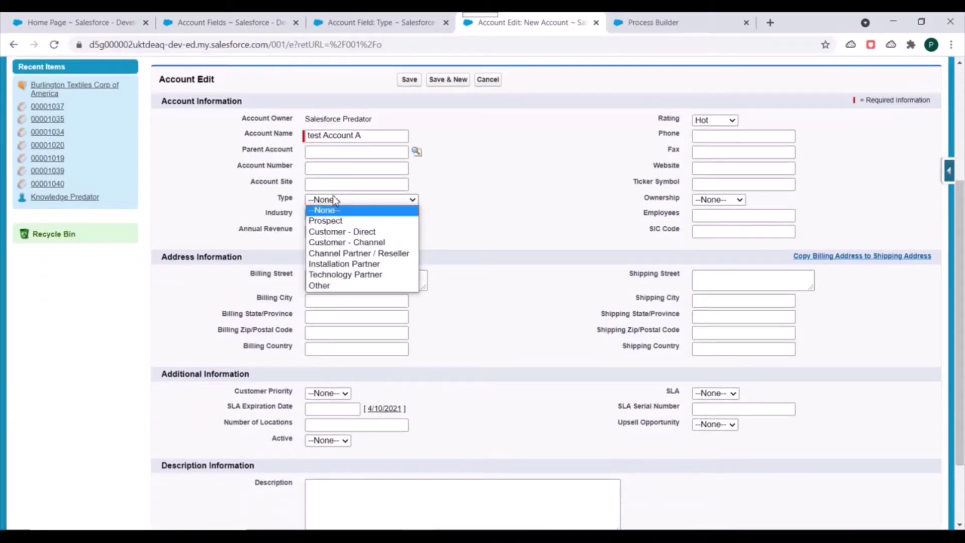
{"action": "left_click", "coordinate": [337, 222]}
{"action": "left_click", "coordinate": [356, 215]}
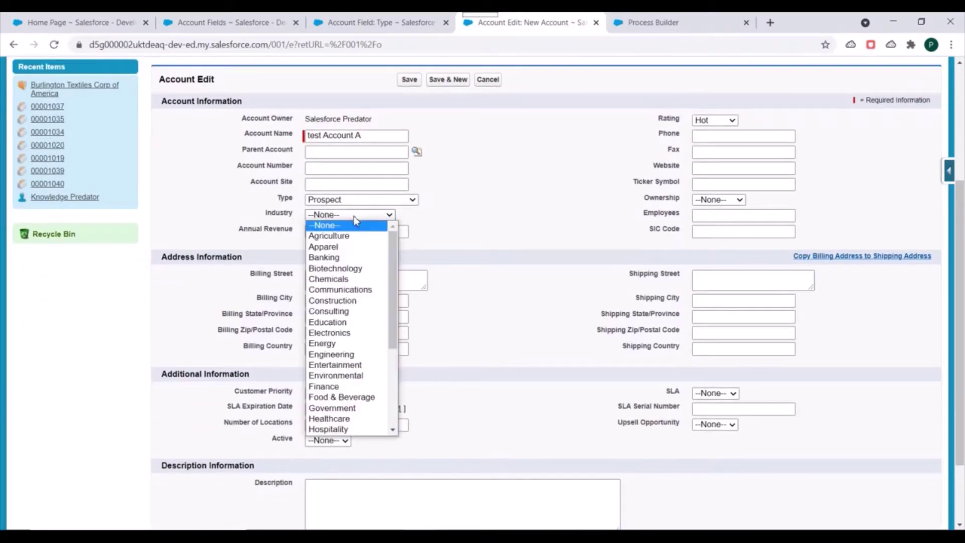
{"action": "left_click", "coordinate": [327, 386]}
{"action": "scroll", "coordinate": [489, 140], "scroll_direction": "down", "scroll_amount": 3}
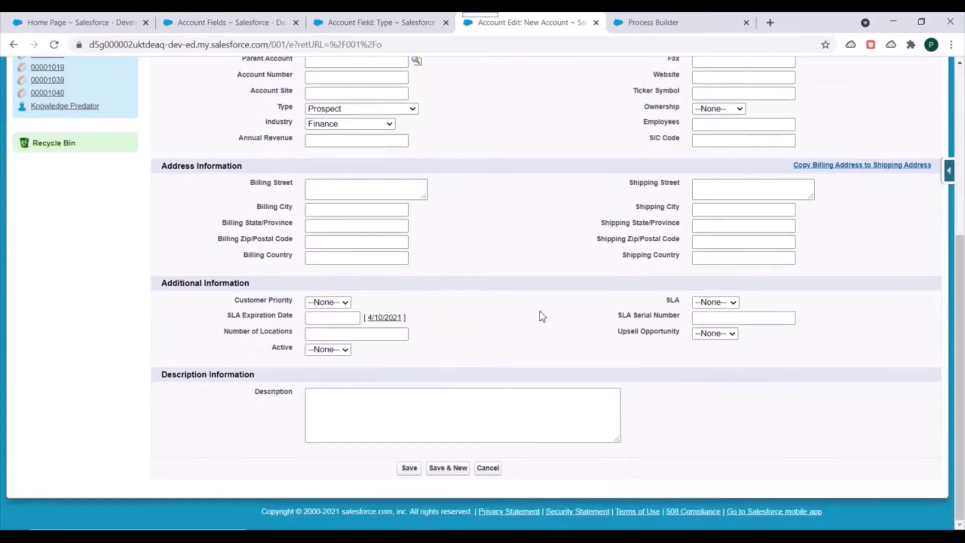
{"action": "scroll", "coordinate": [613, 272], "scroll_direction": "up", "scroll_amount": 1}
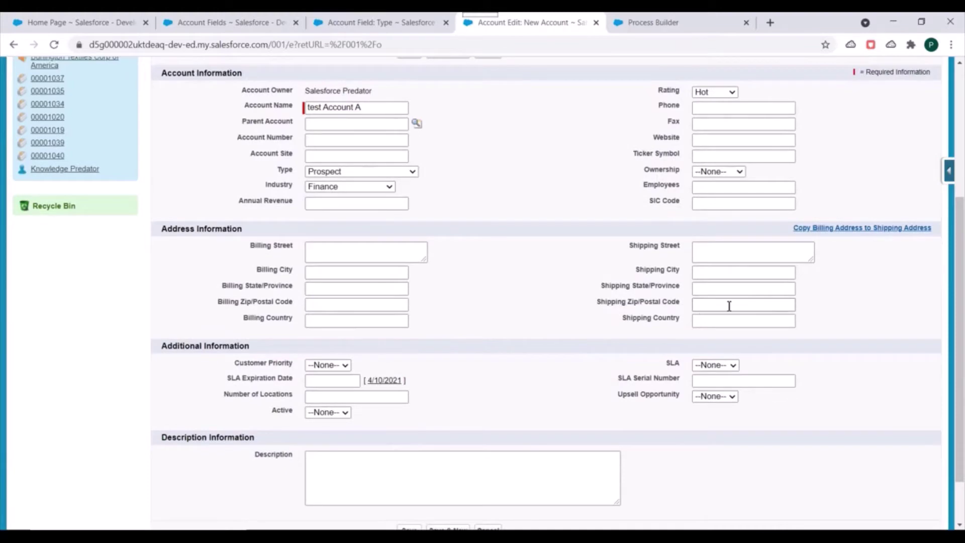
{"action": "scroll", "coordinate": [637, 288], "scroll_direction": "up", "scroll_amount": 3}
{"action": "scroll", "coordinate": [536, 280], "scroll_direction": "up", "scroll_amount": 2}
{"action": "scroll", "coordinate": [444, 237], "scroll_direction": "down", "scroll_amount": 5}
{"action": "scroll", "coordinate": [445, 236], "scroll_direction": "up", "scroll_amount": 5}
{"action": "left_click", "coordinate": [413, 240]}
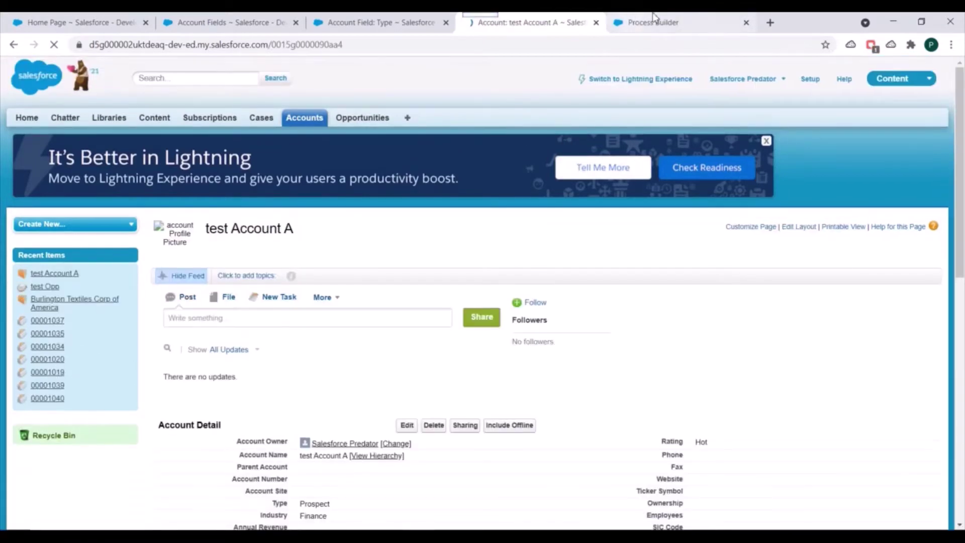
- Go to the saved test Account A and show its related Opportunities
{"action": "left_click", "coordinate": [654, 21]}
{"action": "left_click", "coordinate": [548, 21]}
{"action": "scroll", "coordinate": [489, 199], "scroll_direction": "down", "scroll_amount": 1}
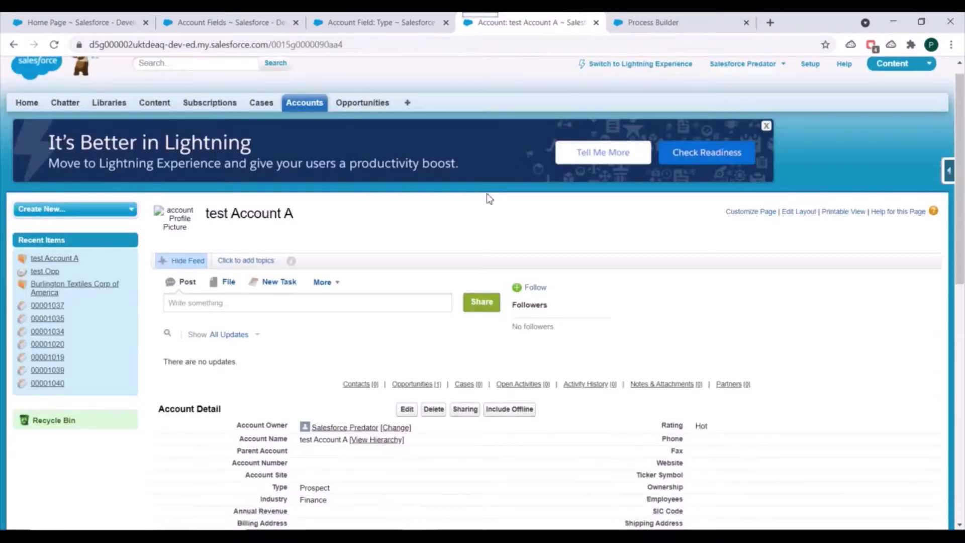
{"action": "scroll", "coordinate": [490, 198], "scroll_direction": "down", "scroll_amount": 2}
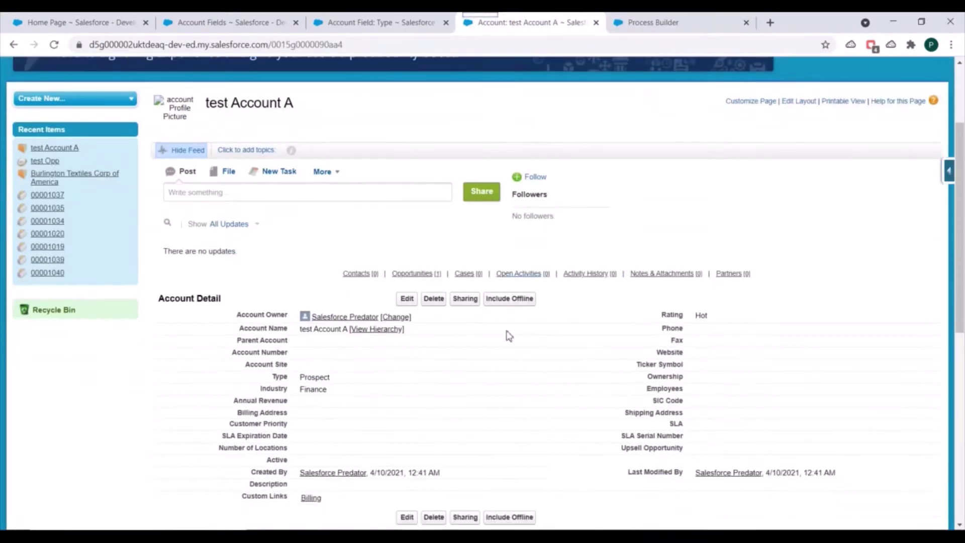
{"action": "left_click", "coordinate": [411, 276]}
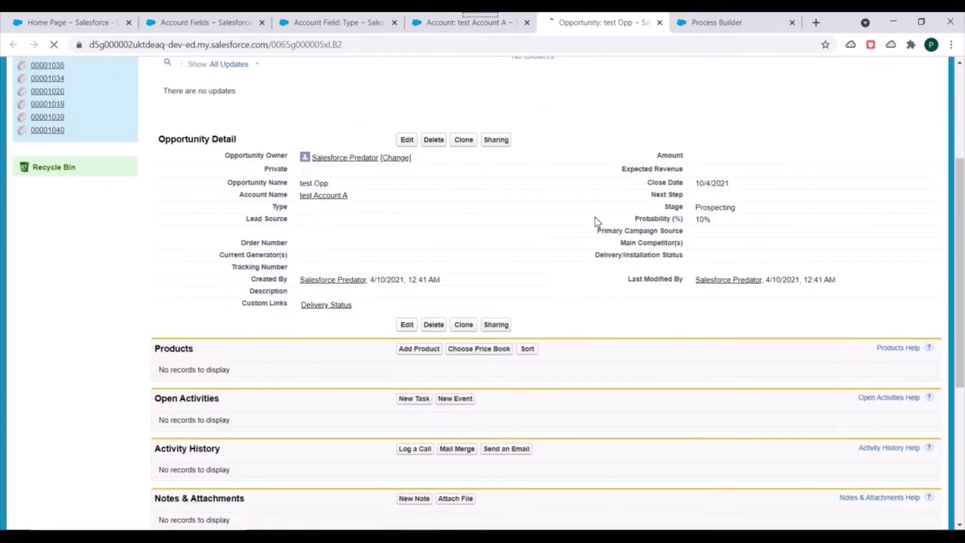
- Confirm the linked opportunity test Opp is at Stage Prospecting, then return to Process Builder
{"action": "scroll", "coordinate": [362, 261], "scroll_direction": "up", "scroll_amount": 1}
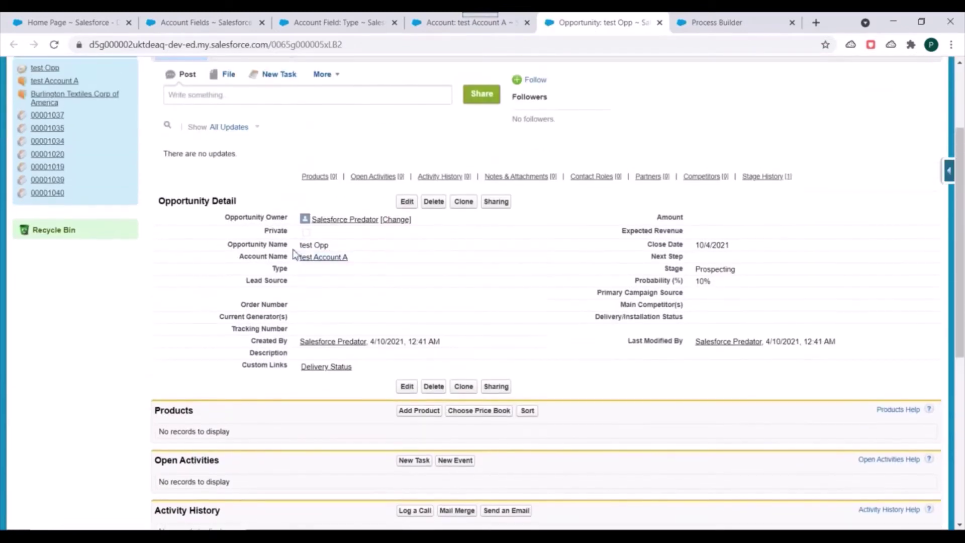
{"action": "double_click", "coordinate": [336, 247]}
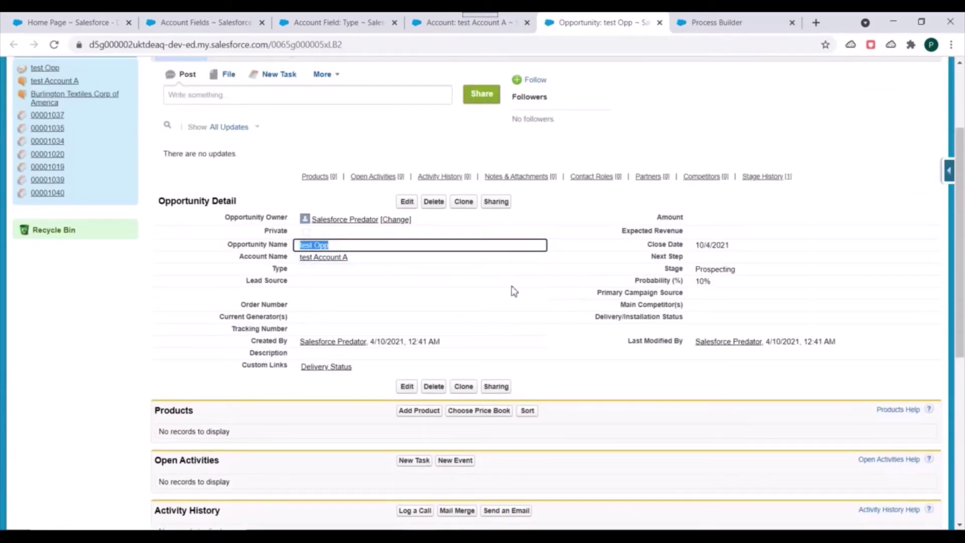
{"action": "scroll", "coordinate": [602, 282], "scroll_direction": "down", "scroll_amount": 1}
{"action": "double_click", "coordinate": [704, 206]}
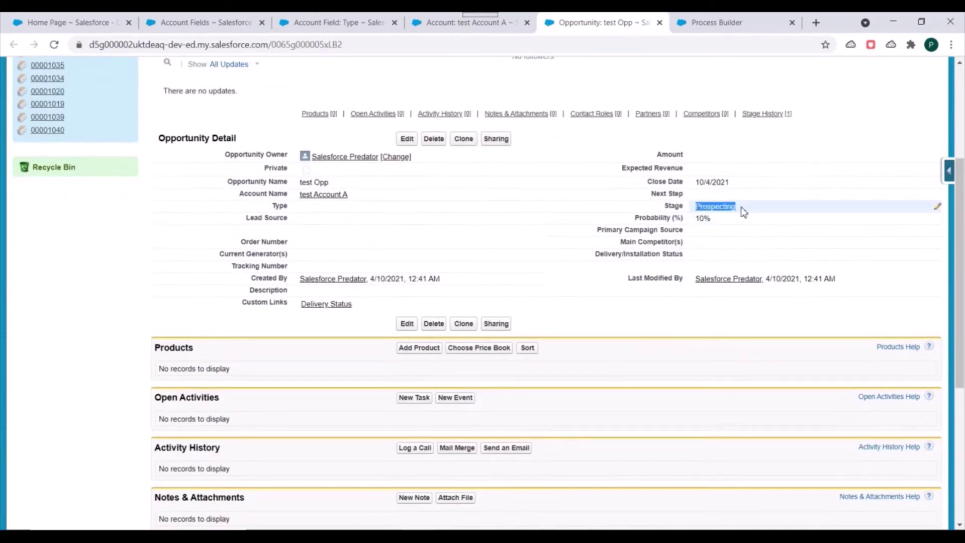
{"action": "scroll", "coordinate": [517, 269], "scroll_direction": "up", "scroll_amount": 3}
{"action": "left_click", "coordinate": [470, 22]}
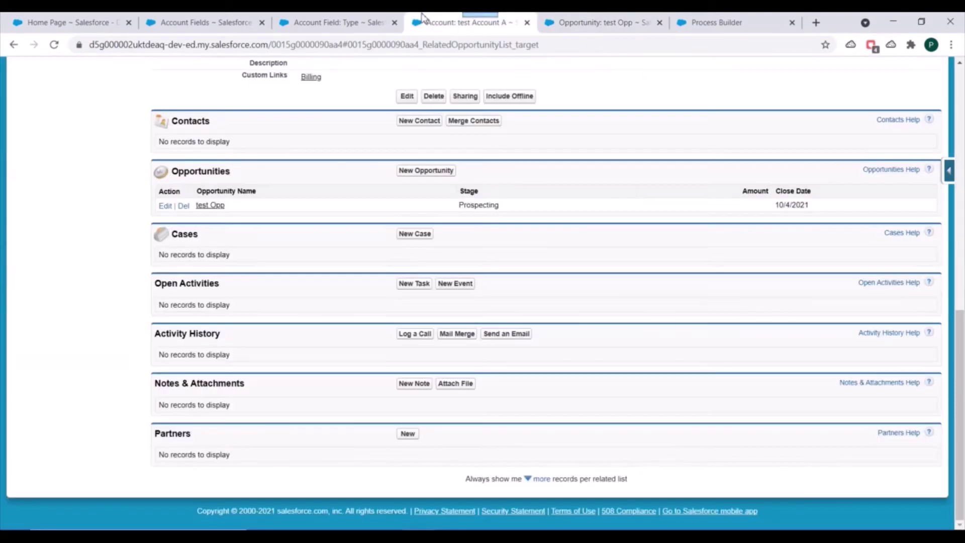
{"action": "left_click", "coordinate": [714, 20]}
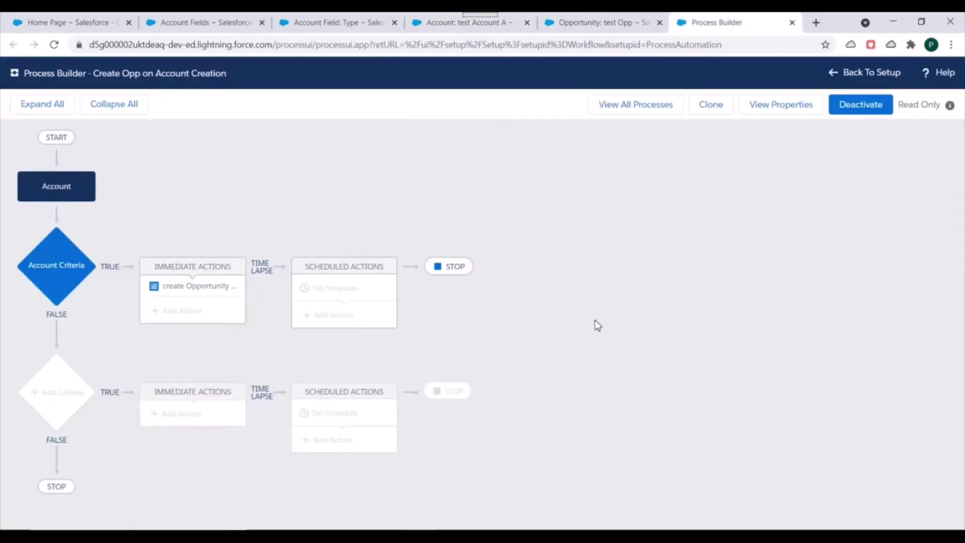